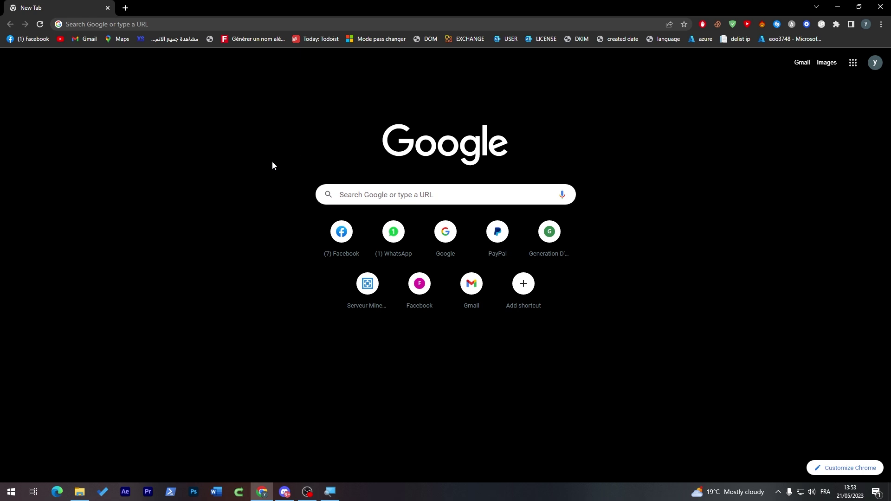
# Step: Search Google for spod, open spod.com and go to the SPOD app
pyautogui.click(440, 204)
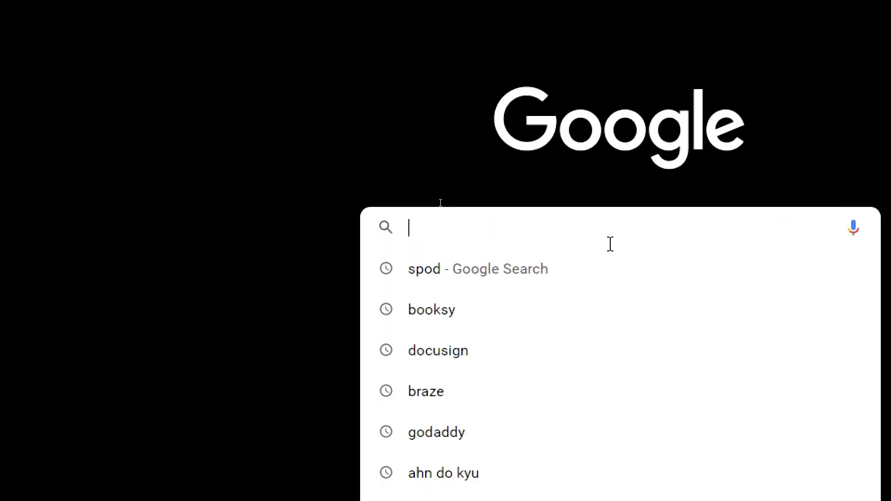
pyautogui.click(550, 290)
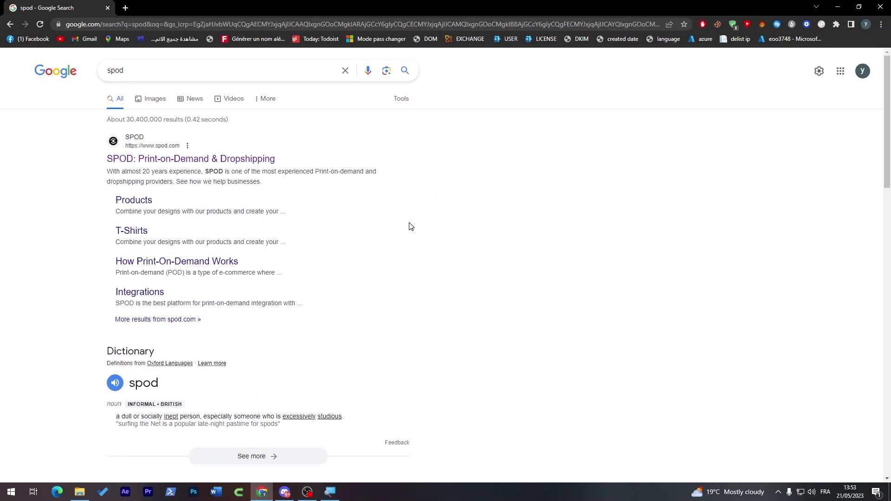
pyautogui.click(214, 160)
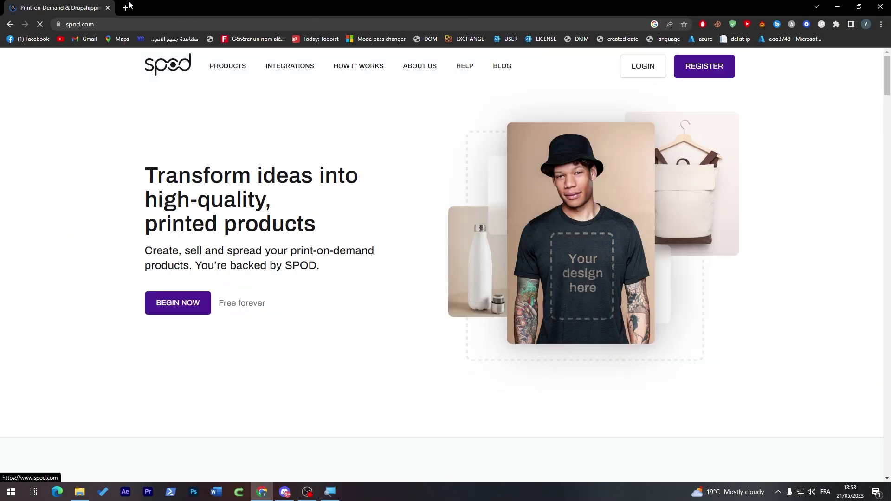
pyautogui.click(673, 68)
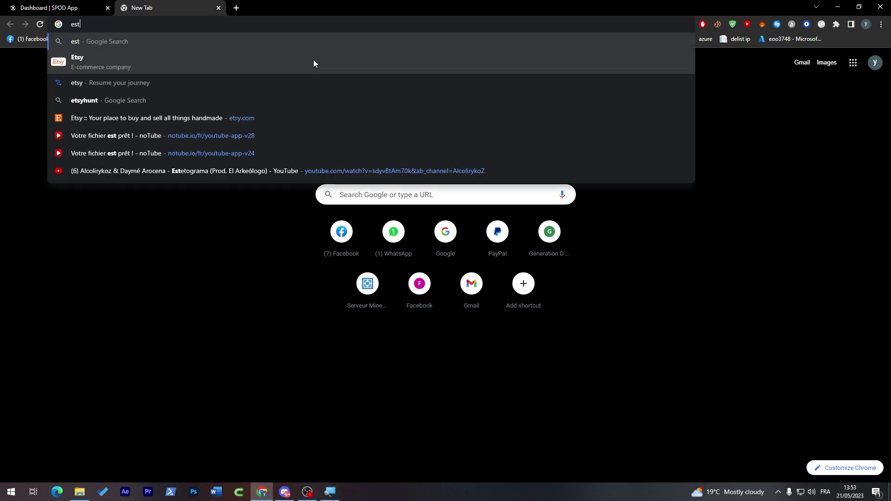
# Step: Open etsy.com in a new tab, sign in with Google, then return to SPOD
pyautogui.press('BackSpace')
pyautogui.write('tsy.com')
pyautogui.press('Return')
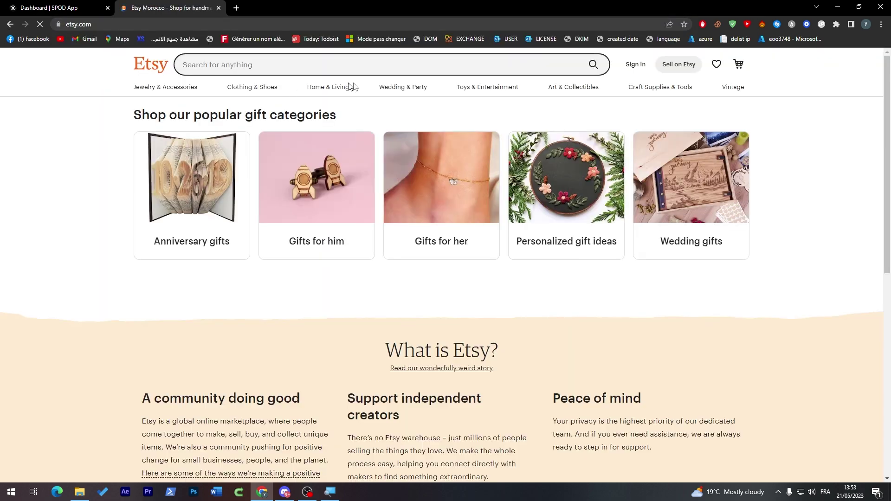
pyautogui.click(637, 67)
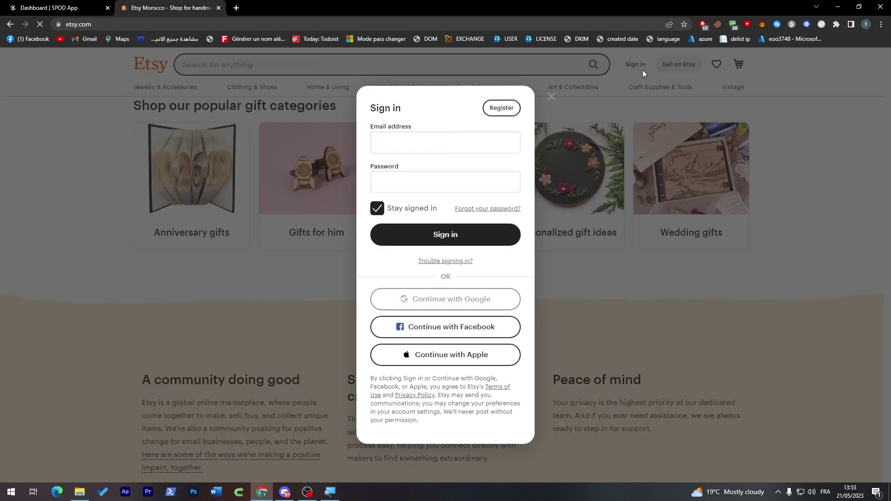
pyautogui.click(462, 301)
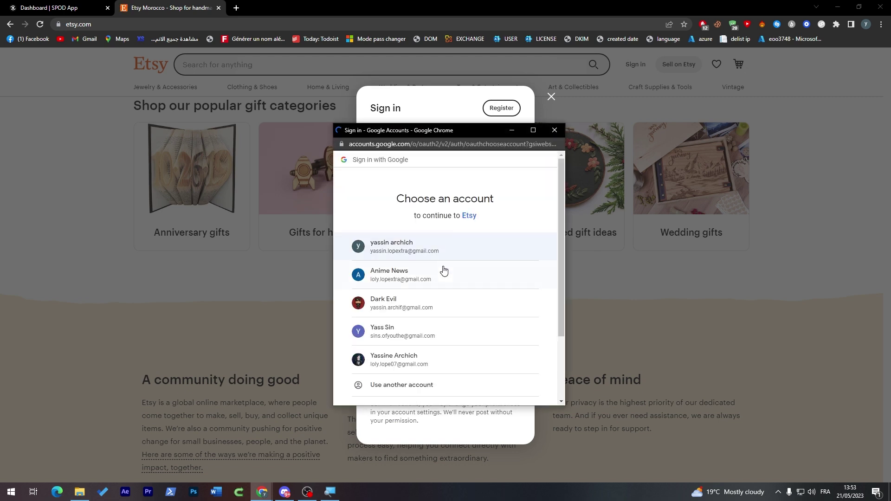
pyautogui.click(425, 249)
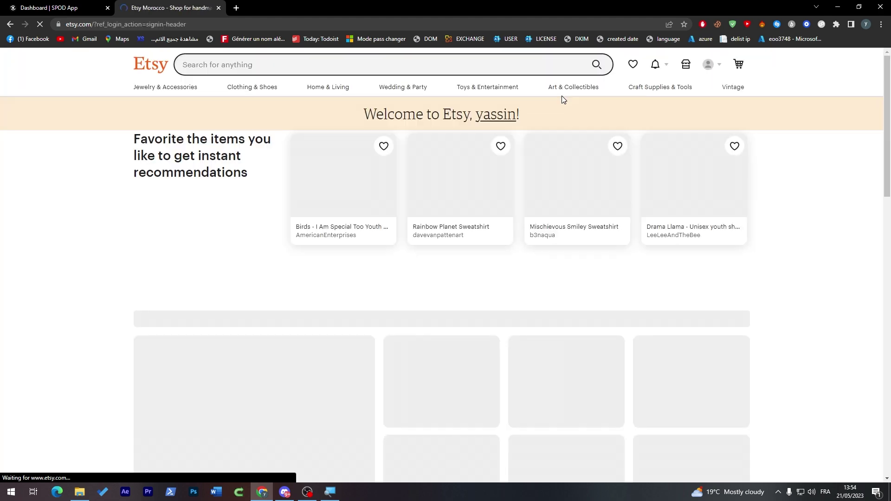
pyautogui.click(21, 5)
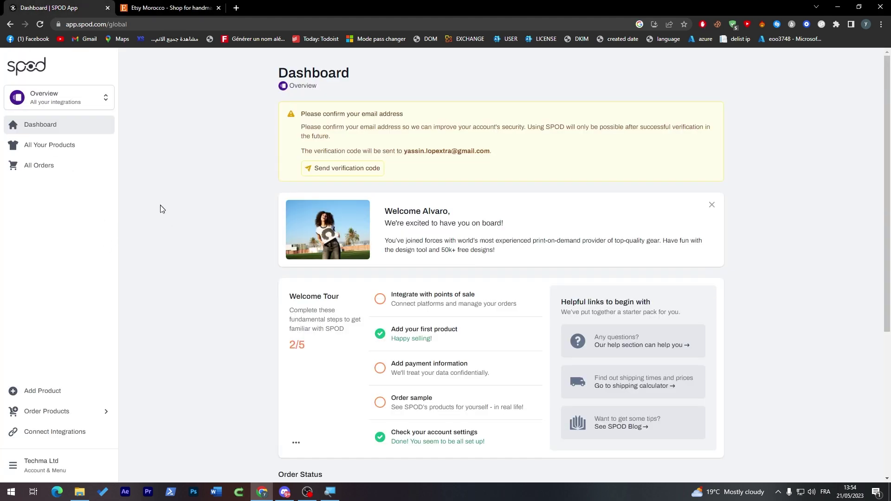
# Step: From the Welcome Tour choose 'Integrate with points of sale' and browse the integrations, Order Desk through JTL
pyautogui.scroll(-2, 834, 218)
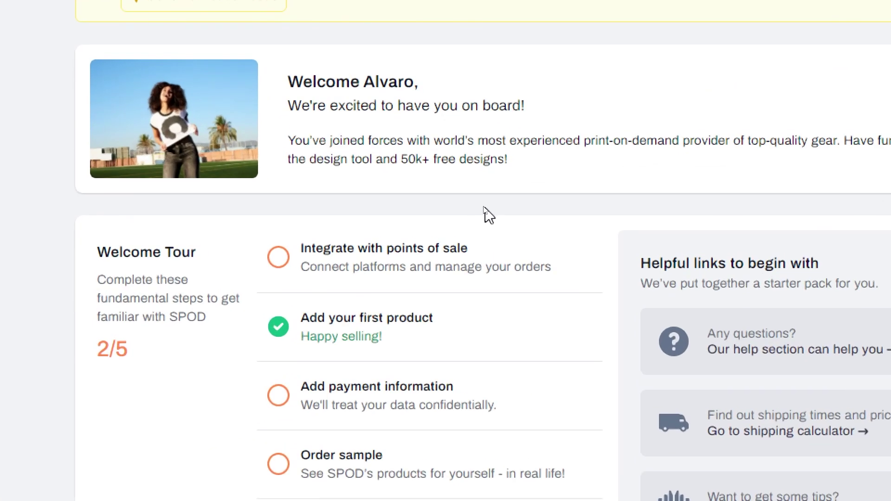
pyautogui.scroll(-4, 385, 139)
pyautogui.scroll(2, 371, 186)
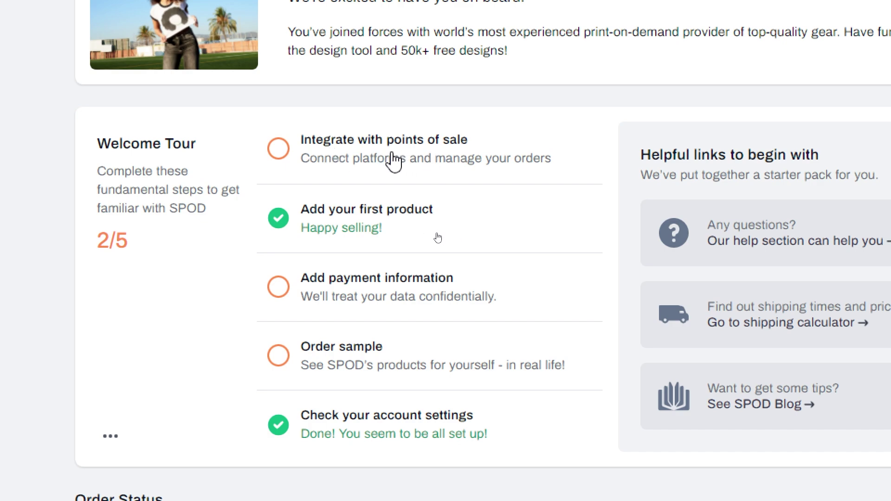
pyautogui.click(438, 156)
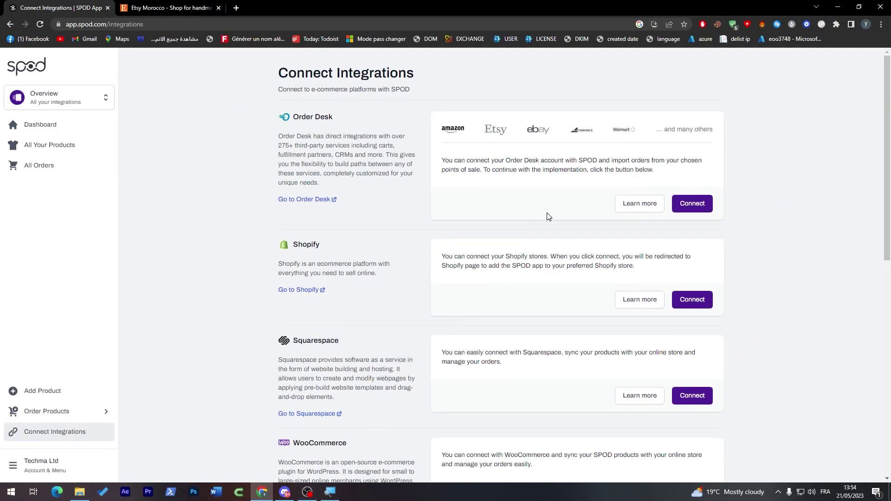
pyautogui.scroll(-3, 829, 147)
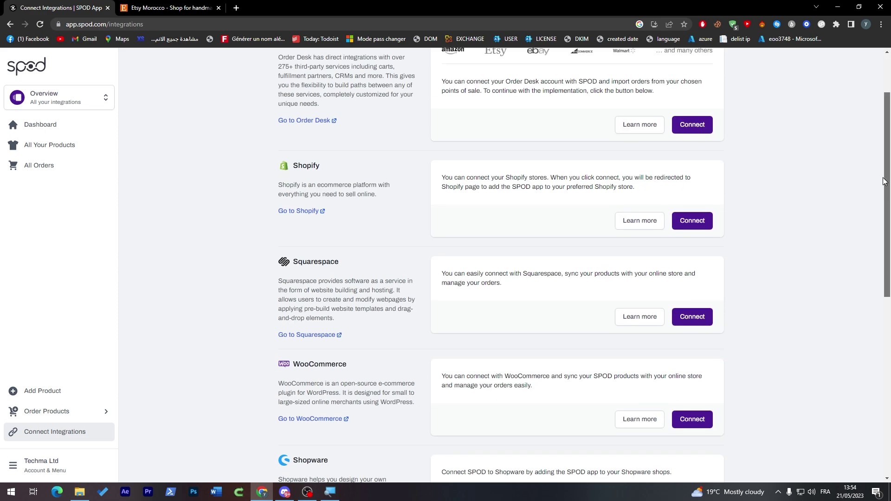
pyautogui.scroll(-4, 879, 214)
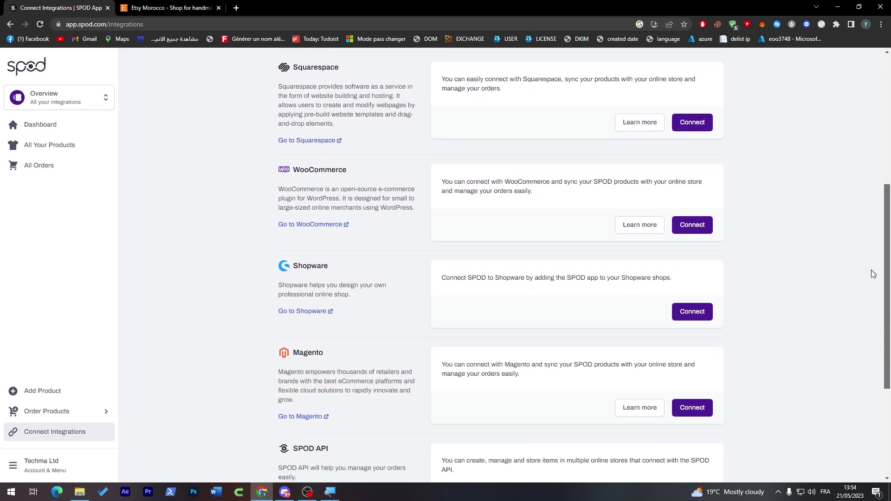
pyautogui.scroll(-2, 870, 320)
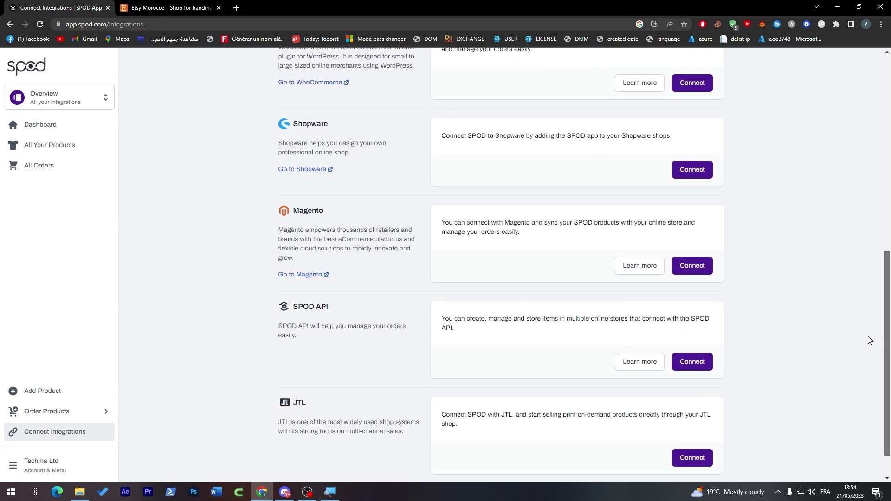
pyautogui.scroll(-1, 869, 336)
pyautogui.scroll(1, 871, 356)
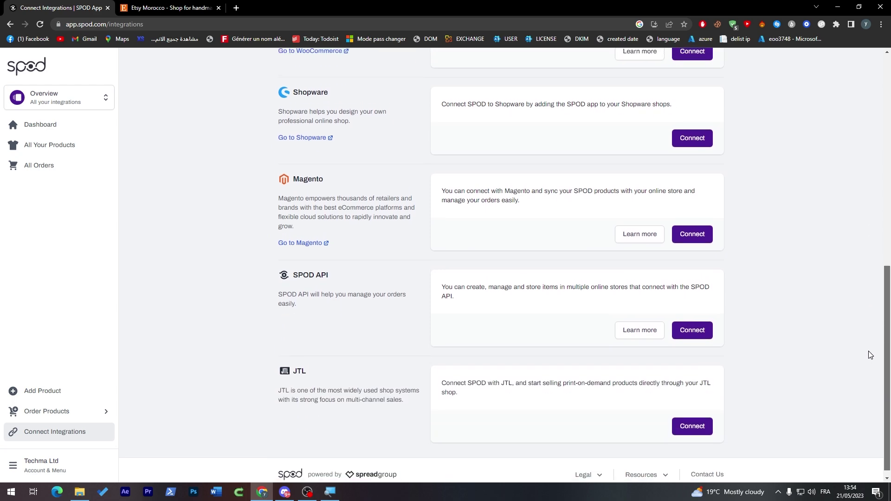
pyautogui.scroll(10, 871, 355)
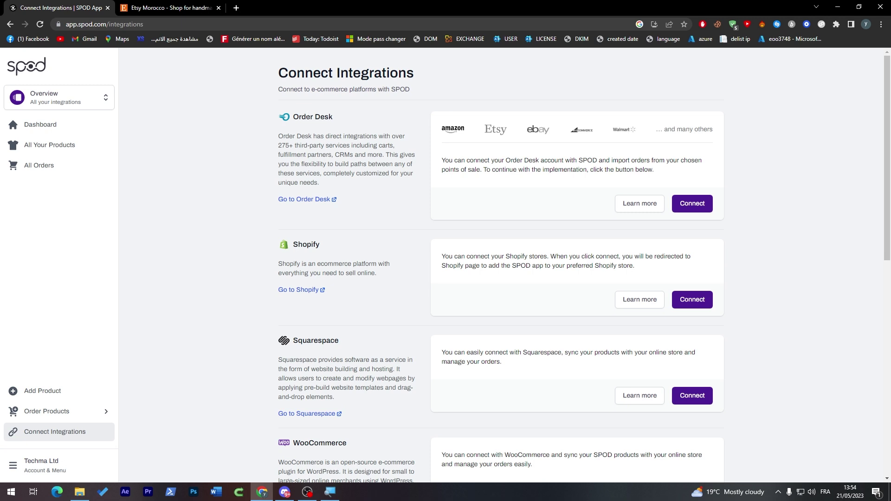
# Step: Connect Order Desk as integration 'loly' with United States Dollar currency and a product language
pyautogui.moveTo(292, 123); pyautogui.dragTo(331, 122)
pyautogui.click(331, 127)
pyautogui.click(708, 208)
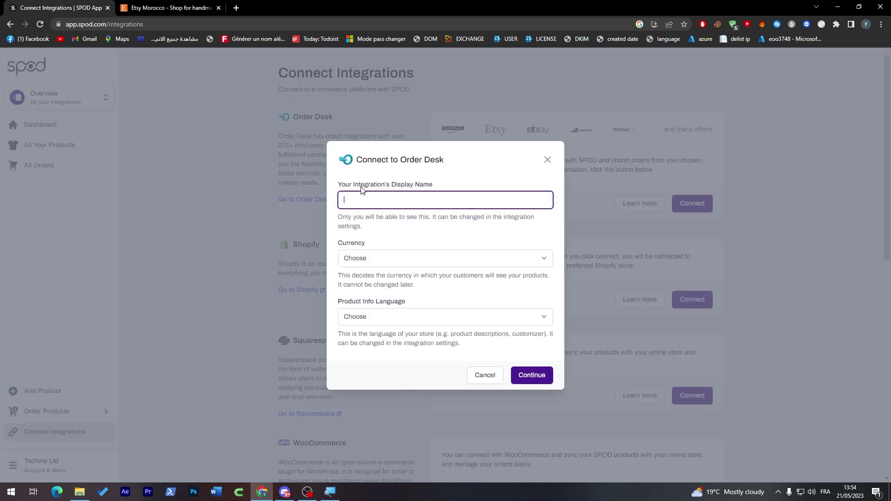
pyautogui.click(389, 258)
pyautogui.click(376, 281)
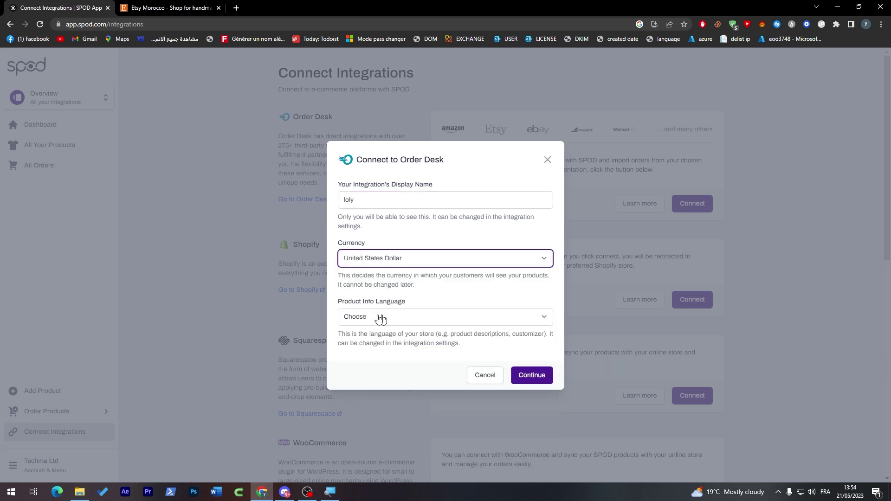
pyautogui.click(406, 318)
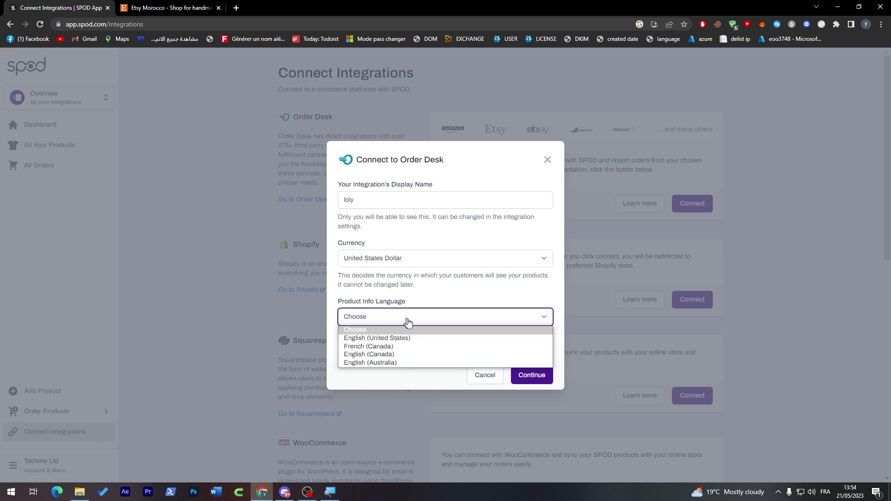
pyautogui.click(401, 345)
pyautogui.click(541, 375)
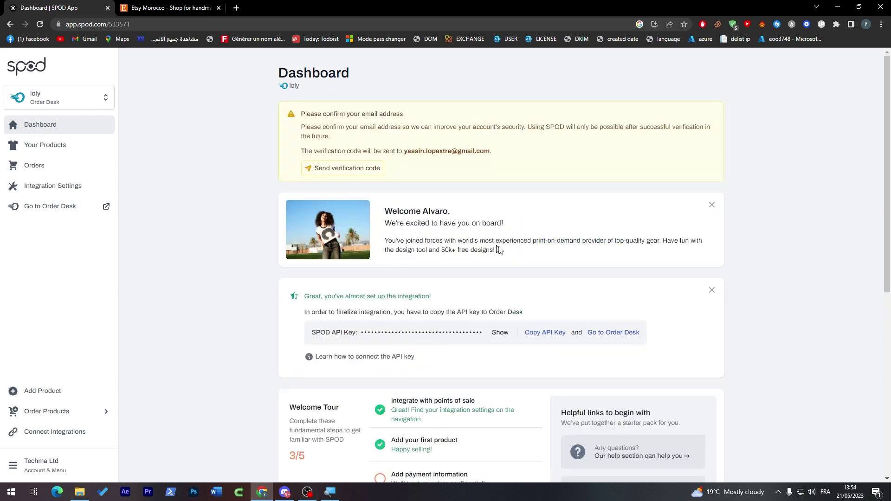
pyautogui.click(394, 412)
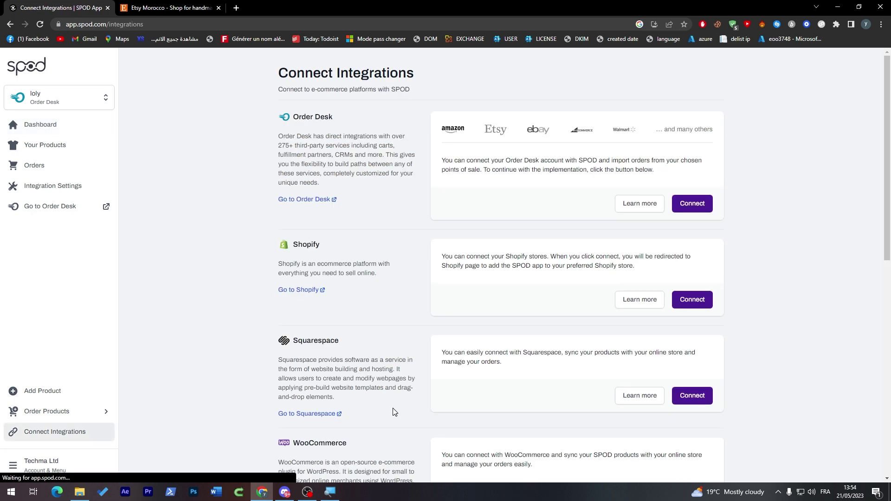
pyautogui.click(685, 211)
# Step: Start creating a new Order Desk account from the Order Desk login page
pyautogui.click(548, 159)
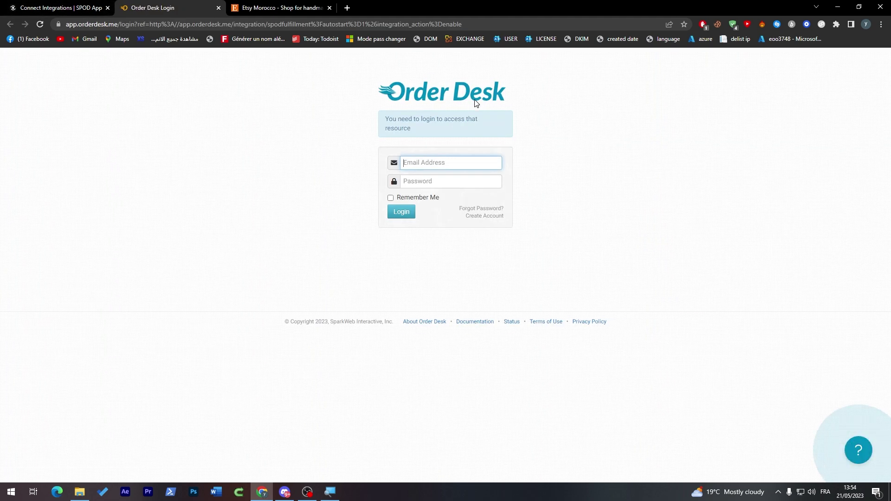
pyautogui.click(480, 218)
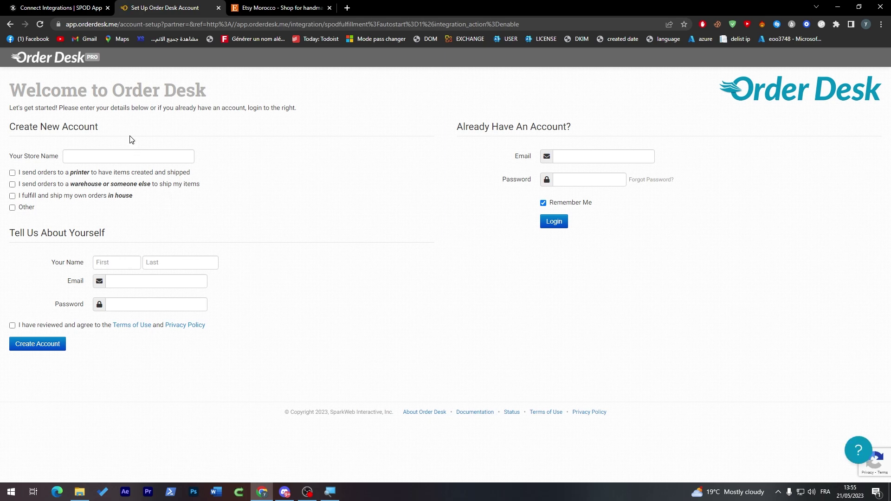
pyautogui.click(125, 158)
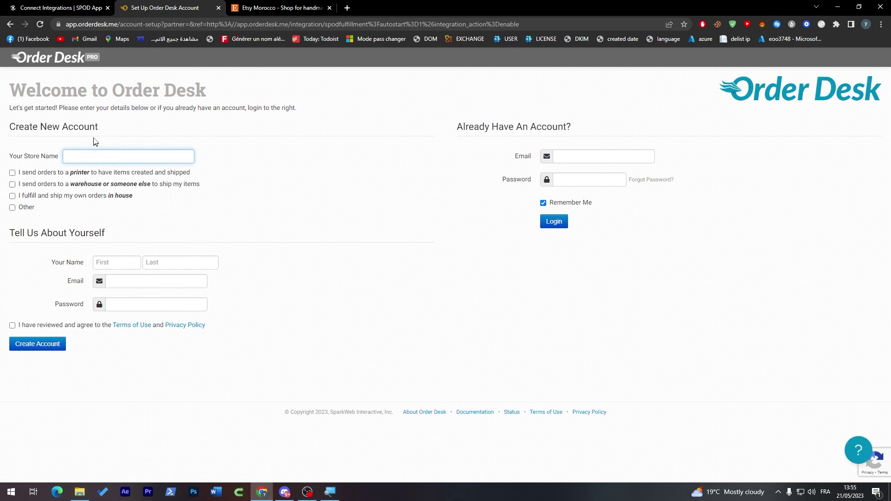
pyautogui.click(10, 142)
pyautogui.click(52, 5)
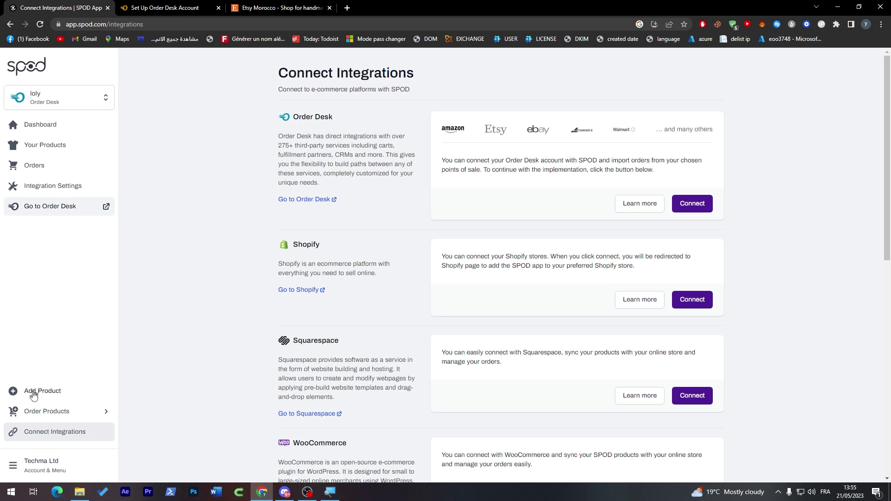
pyautogui.click(44, 462)
pyautogui.rightClick(40, 464)
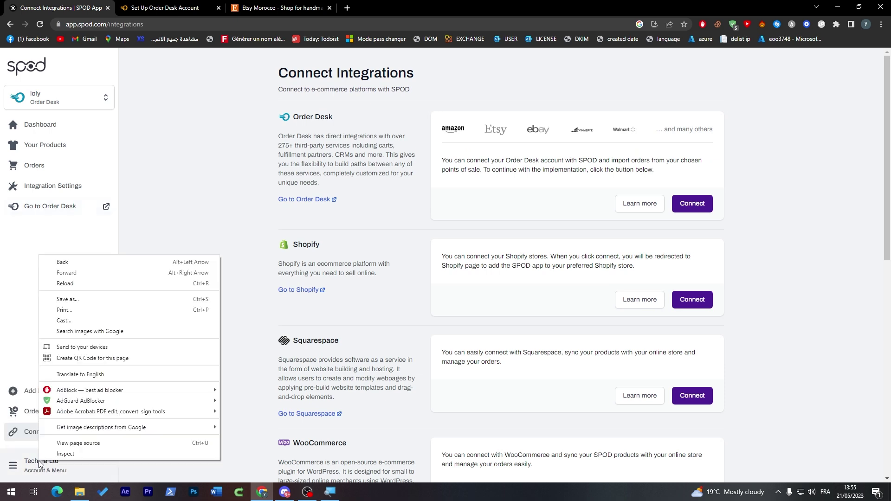
pyautogui.press('Escape')
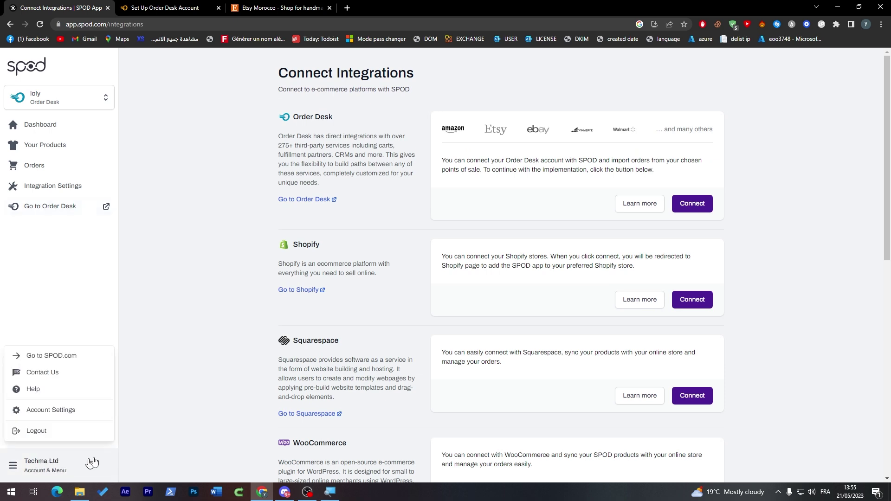
pyautogui.click(175, 418)
pyautogui.click(213, 3)
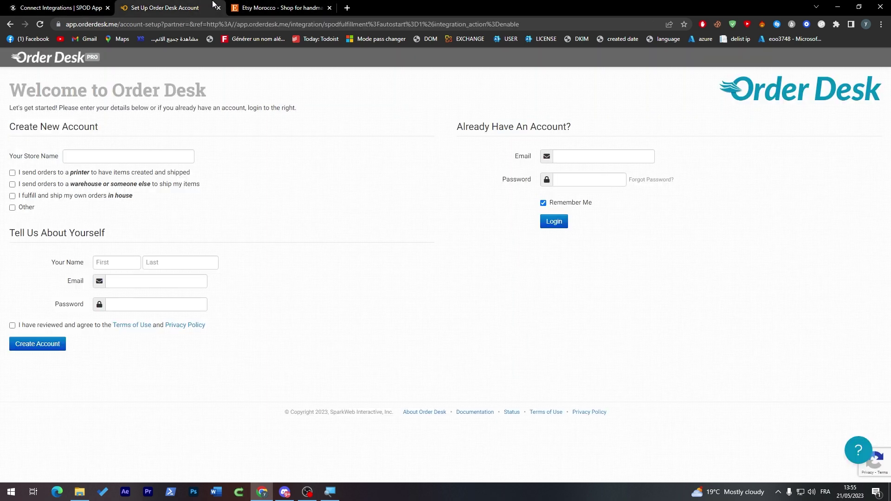
# Step: Enter store name Techma Ltd, autofill contact details, set a password, accept terms, create account
pyautogui.click(90, 160)
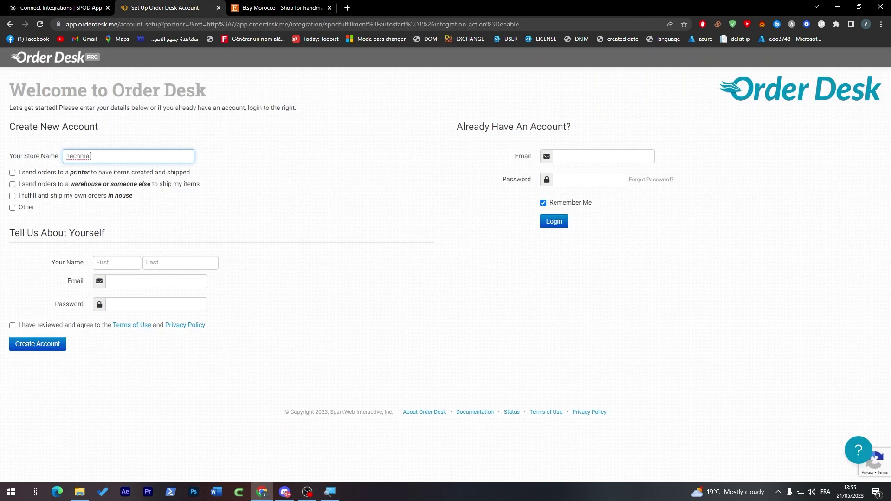
pyautogui.click(148, 282)
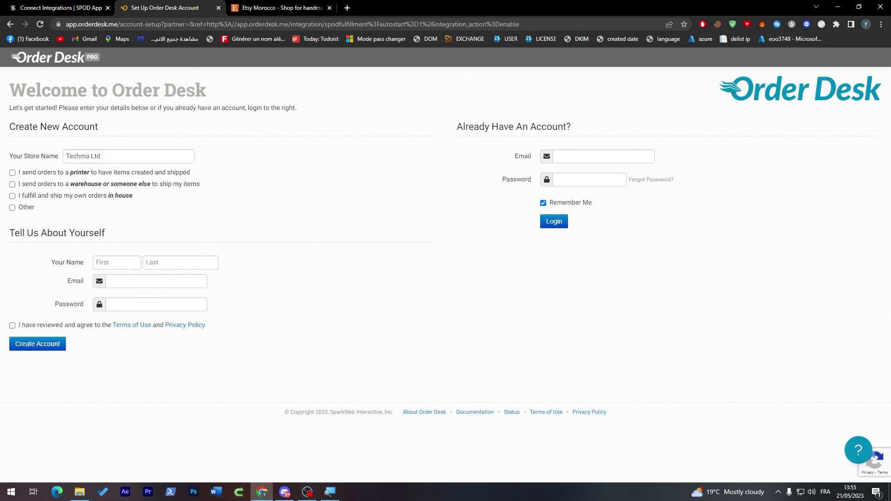
pyautogui.click(138, 291)
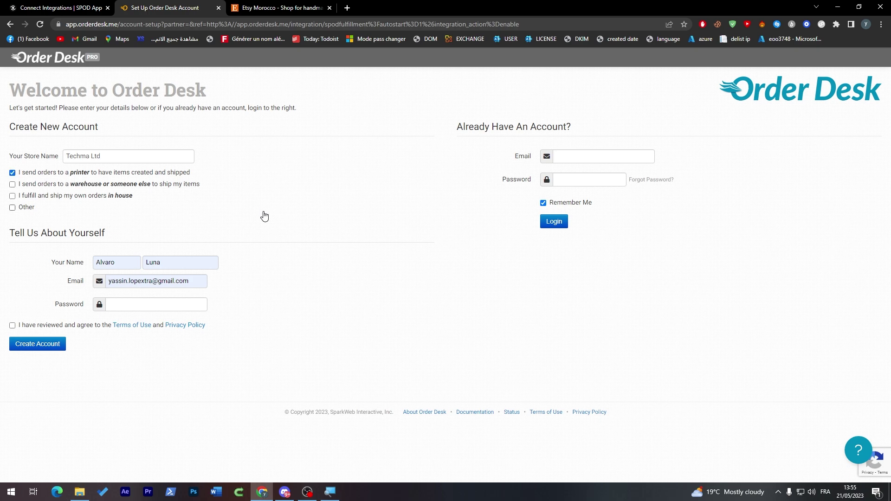
pyautogui.press('Tab')
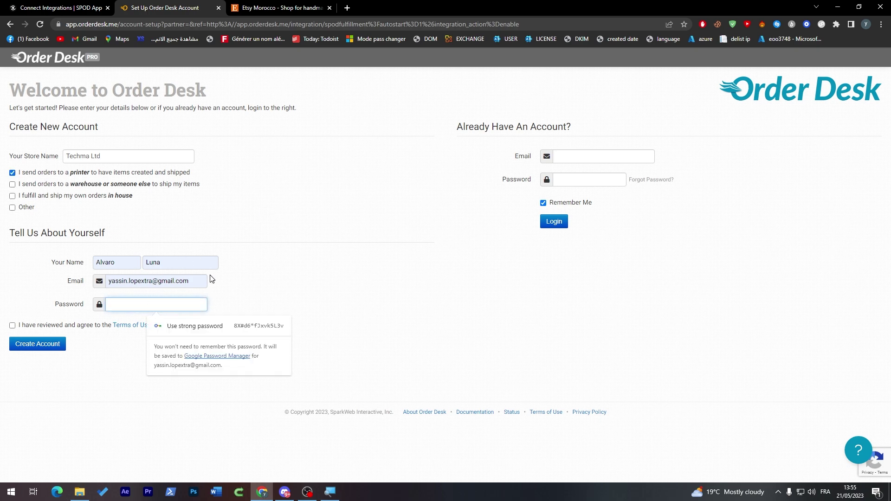
pyautogui.write('••••••••')
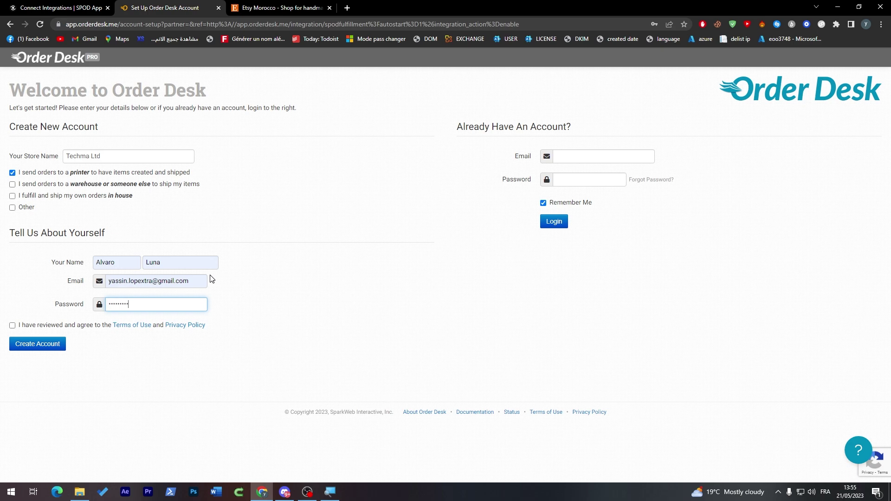
pyautogui.click(340, 383)
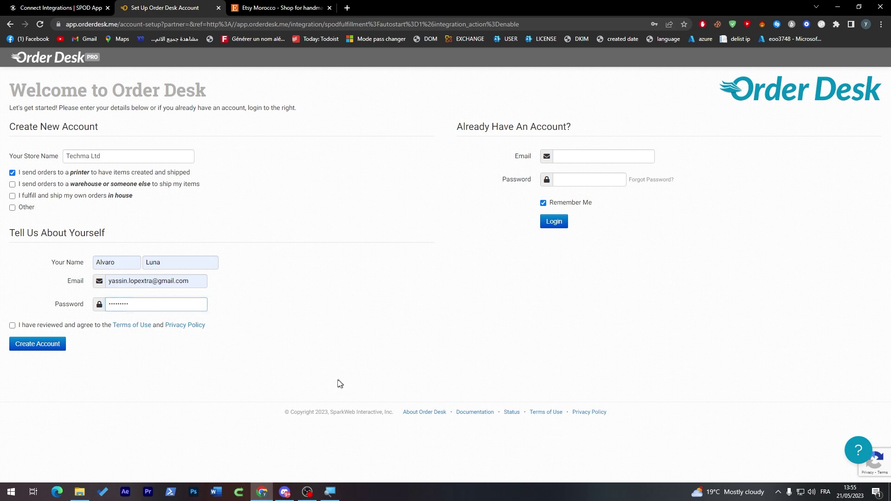
pyautogui.click(43, 346)
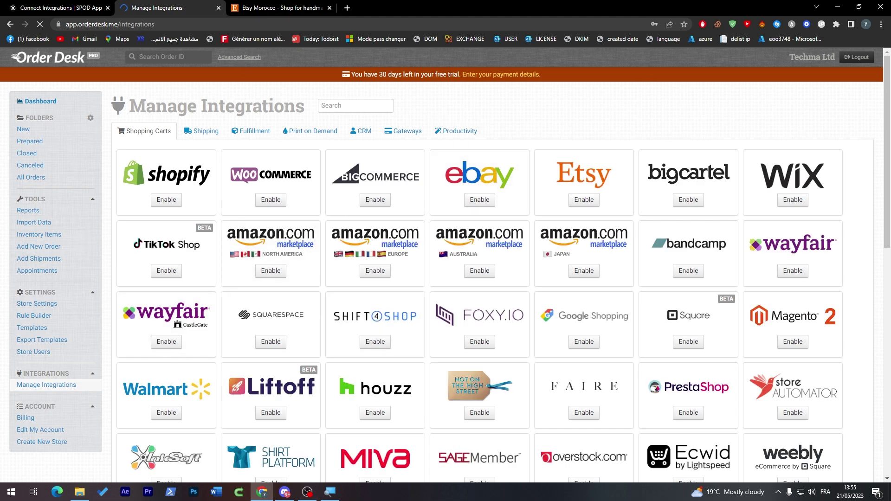
# Step: Find the Etsy integration, enable it, and grant Order Desk access to the Etsy shop
pyautogui.write('sy')
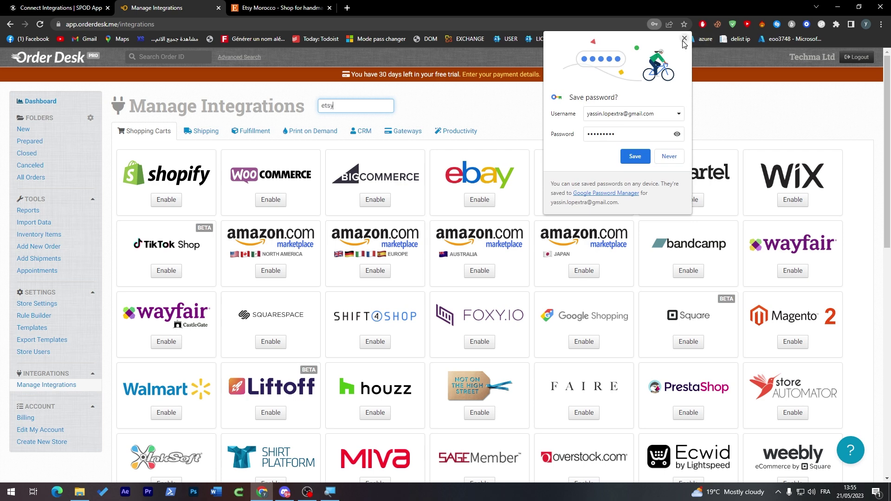
pyautogui.click(685, 38)
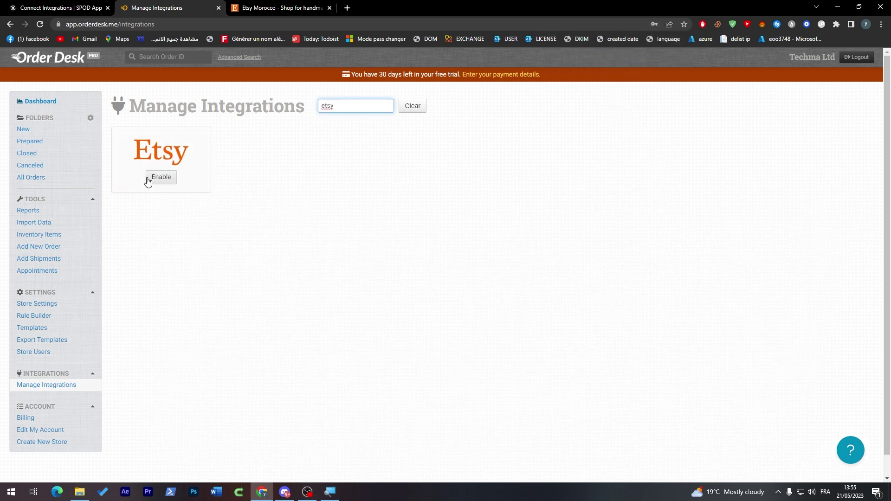
pyautogui.click(160, 178)
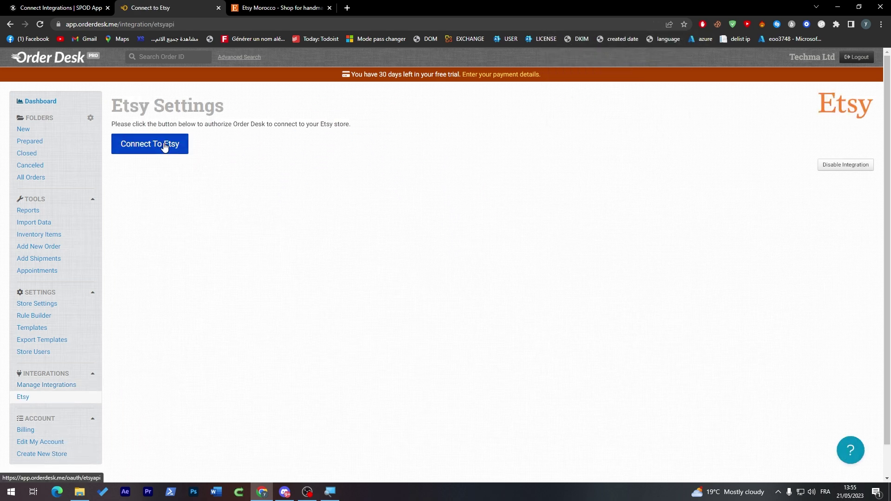
pyautogui.click(164, 144)
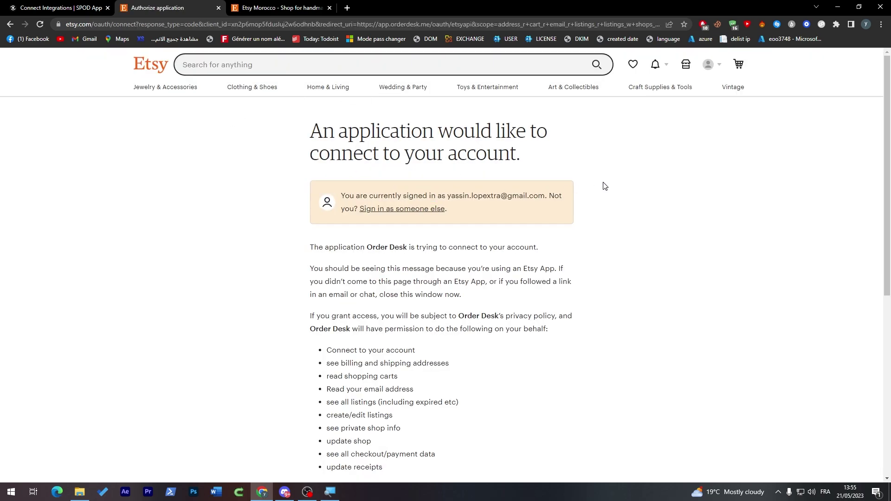
pyautogui.scroll(-5, 690, 183)
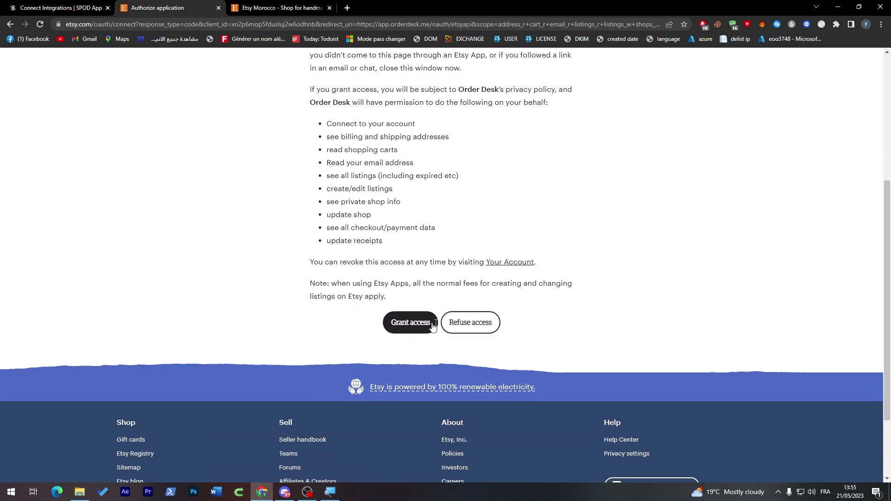
pyautogui.click(424, 324)
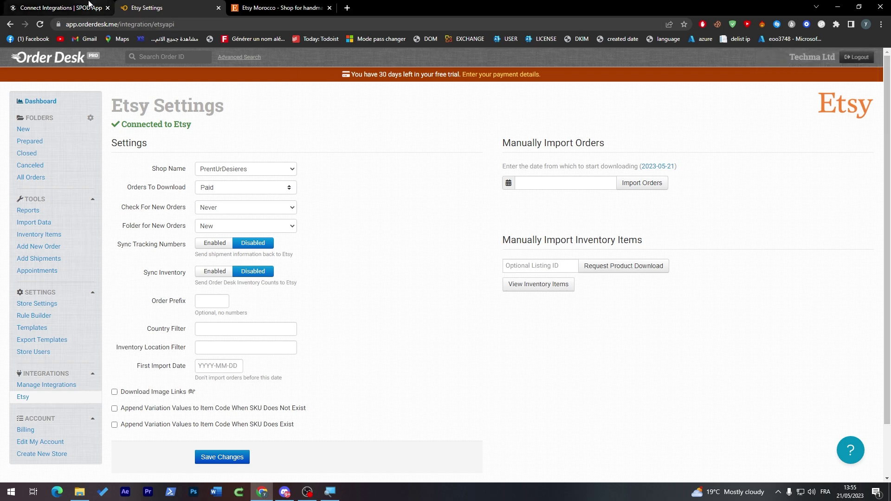
pyautogui.click(77, 6)
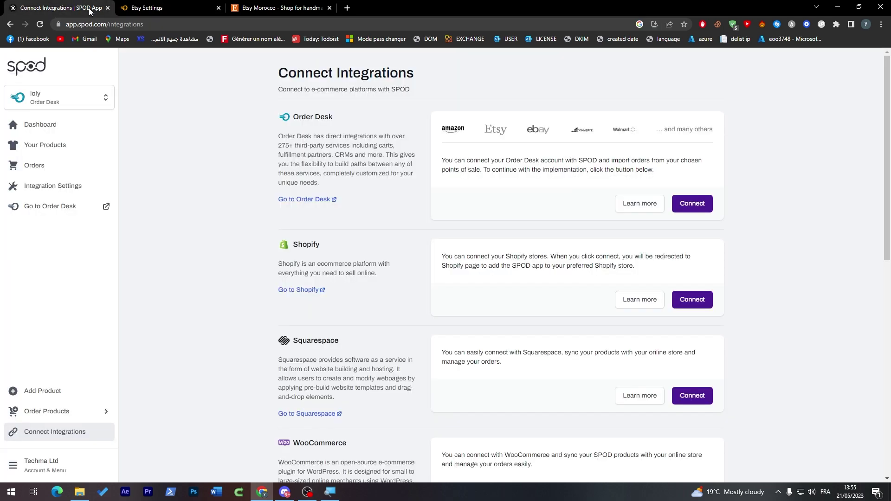
pyautogui.click(41, 24)
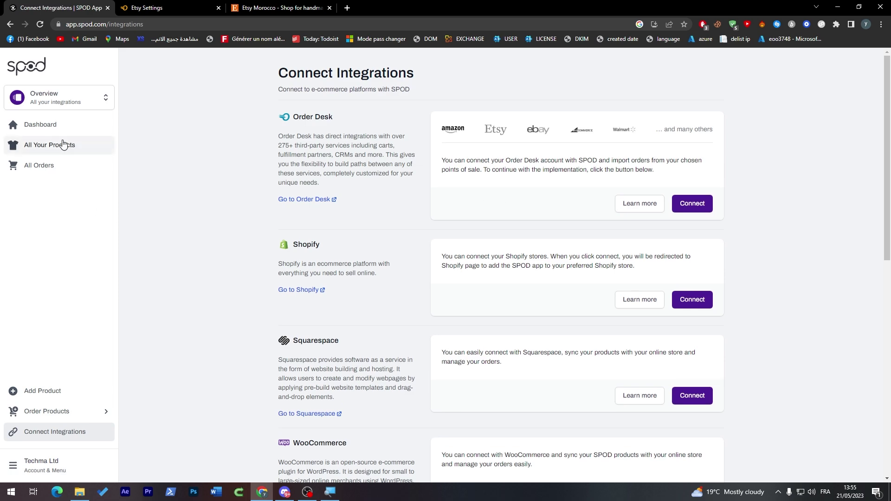
pyautogui.click(171, 5)
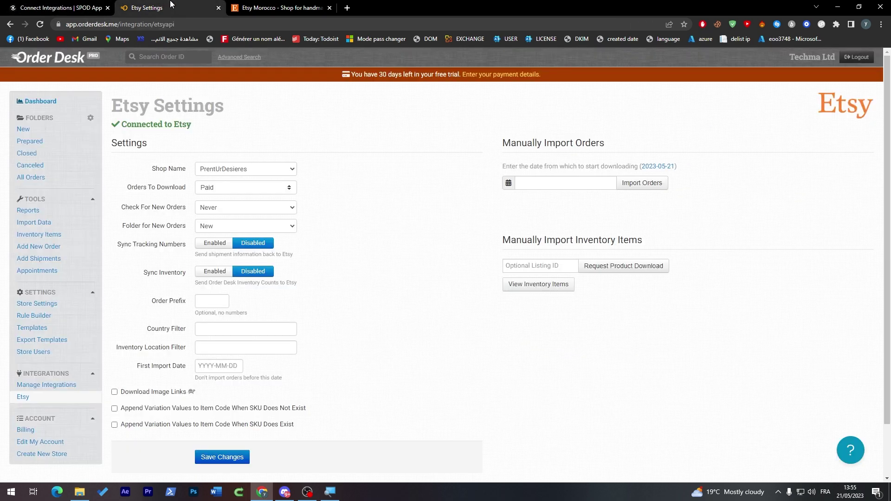
pyautogui.scroll(-1, 876, 248)
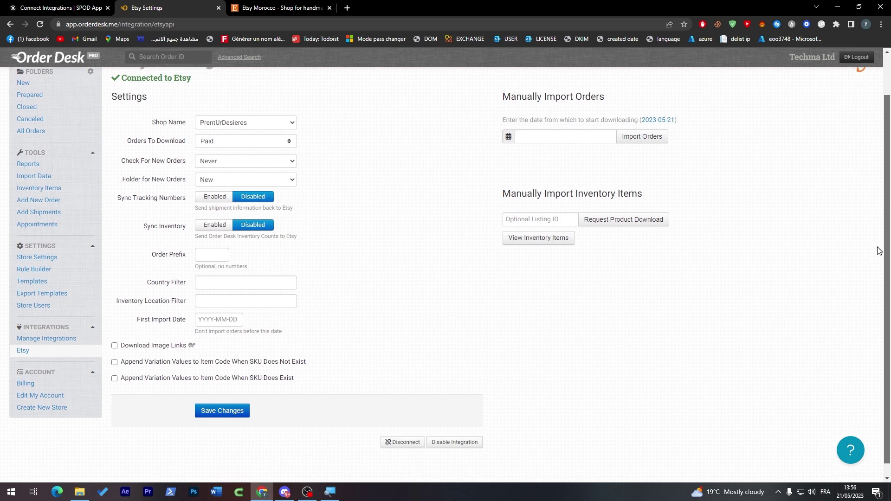
pyautogui.click(212, 148)
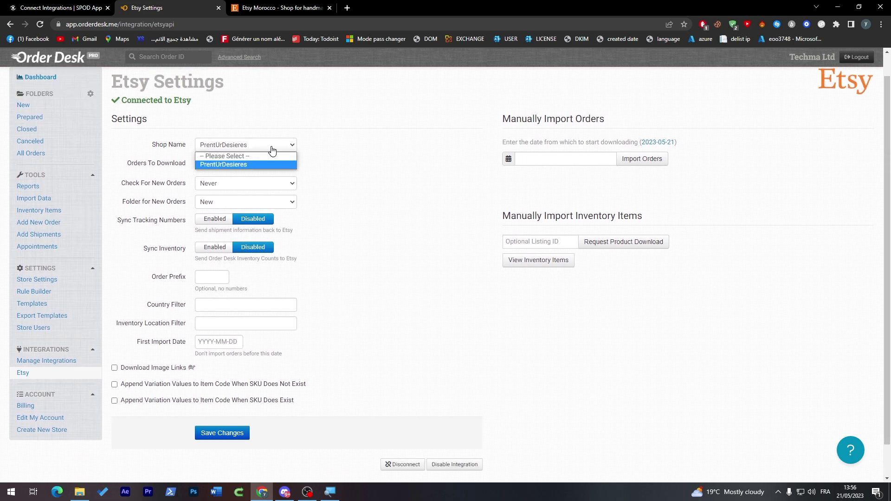
pyautogui.click(272, 147)
pyautogui.click(228, 147)
pyautogui.click(224, 165)
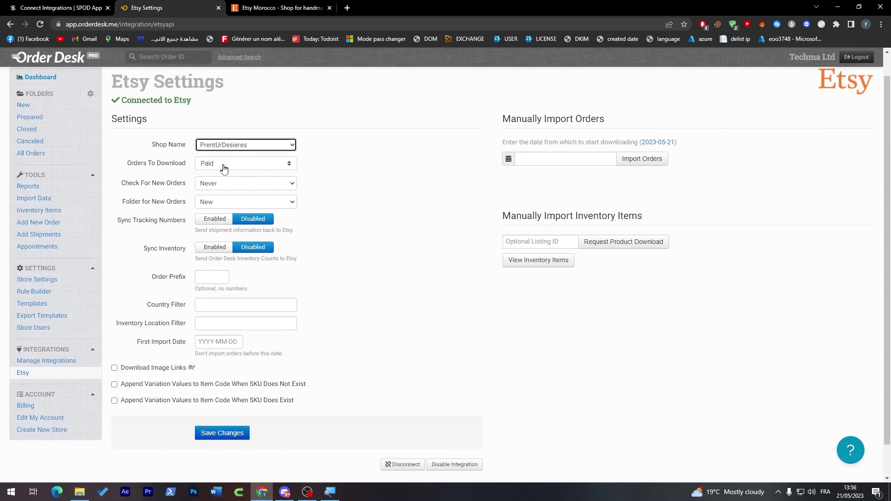
pyautogui.click(163, 173)
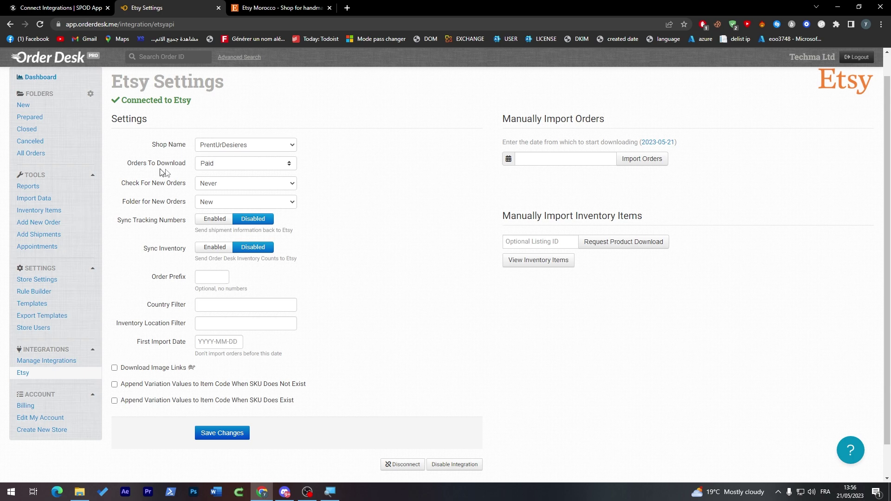
pyautogui.click(221, 168)
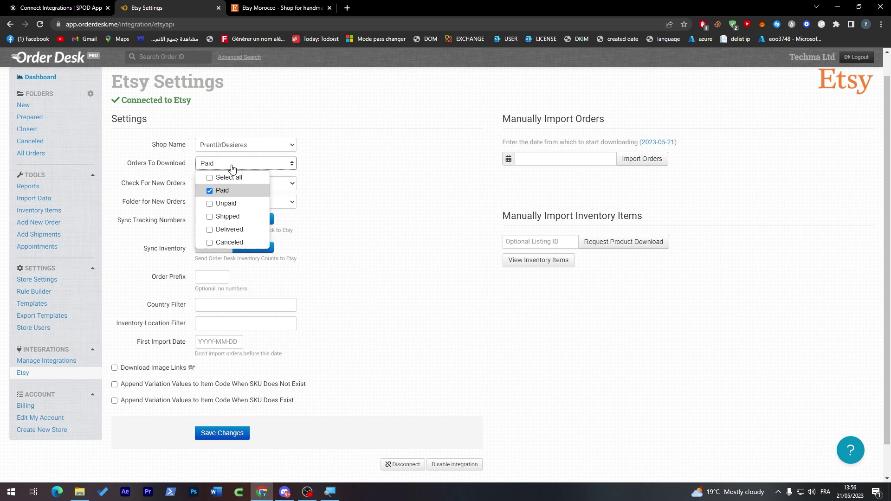
# Step: Download Paid, Shipped and Delivered Etsy orders every six hours into the Prepared folder
pyautogui.click(232, 168)
pyautogui.click(226, 173)
pyautogui.click(217, 230)
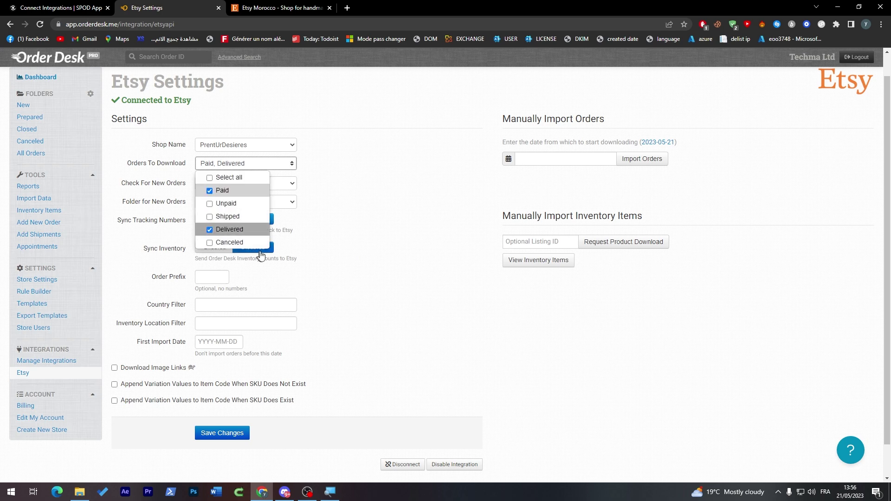
pyautogui.click(238, 217)
pyautogui.click(252, 167)
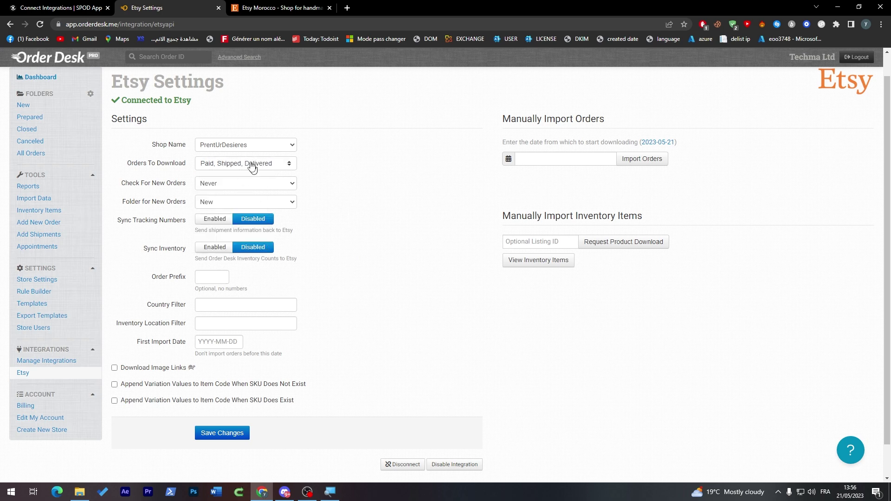
pyautogui.click(195, 188)
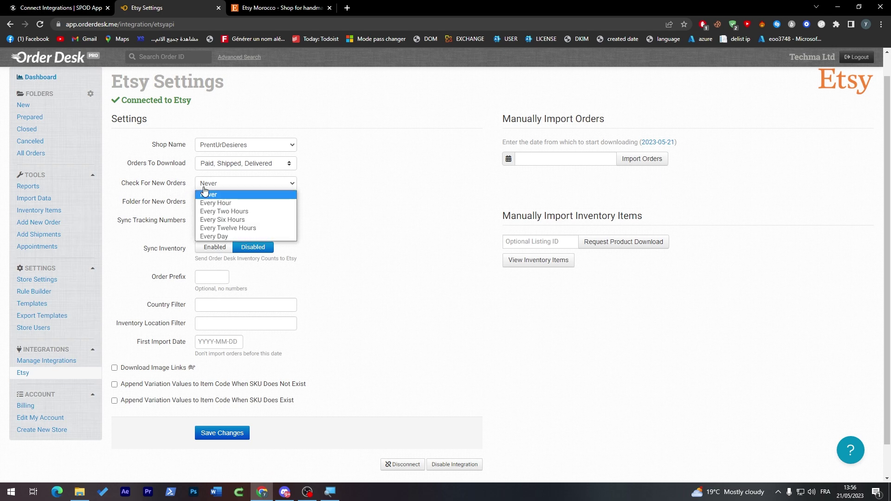
pyautogui.click(242, 220)
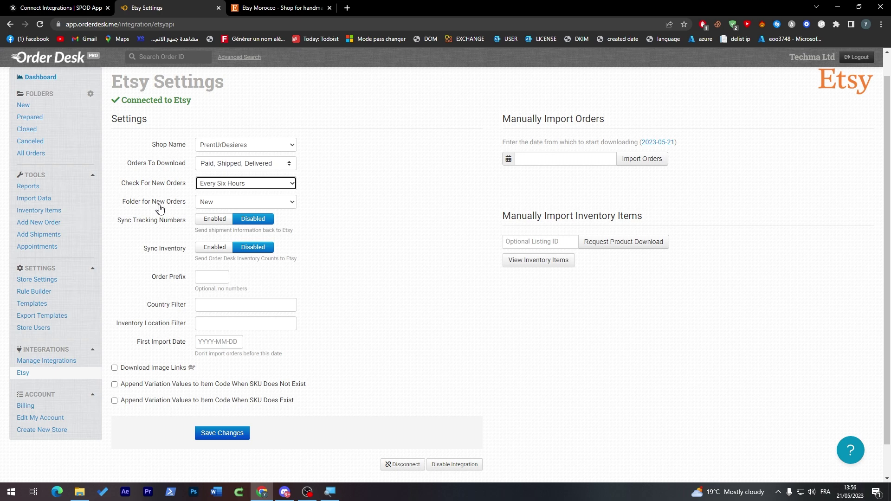
pyautogui.click(200, 205)
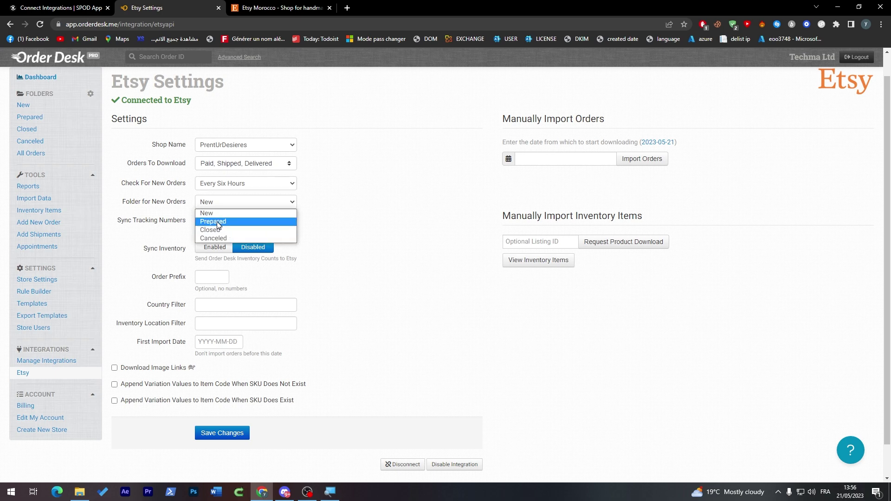
pyautogui.click(216, 221)
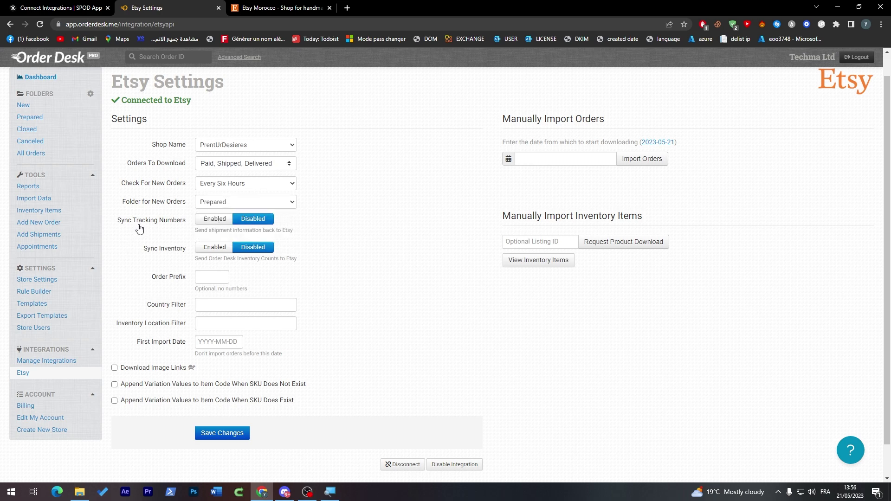
# Step: Turn on syncing tracking numbers and inventory counts back to Etsy
pyautogui.click(211, 221)
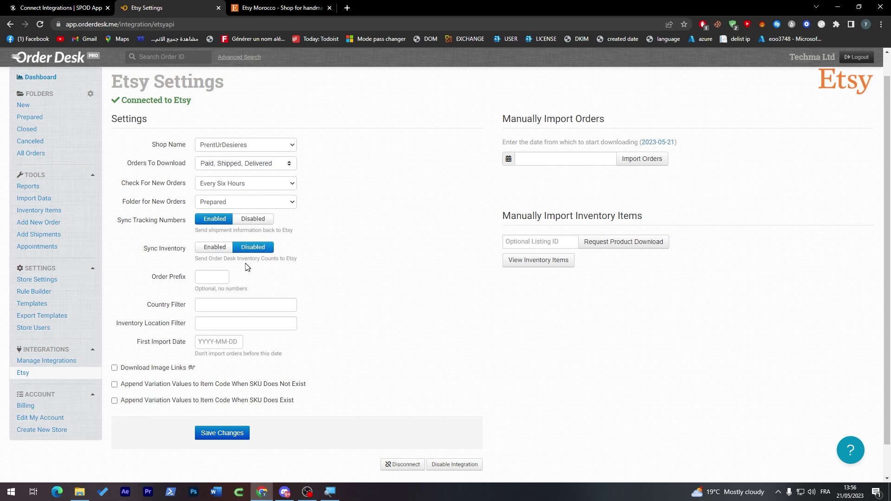
pyautogui.moveTo(198, 231); pyautogui.dragTo(245, 230)
pyautogui.click(277, 238)
pyautogui.click(219, 248)
pyautogui.scroll(-1, 831, 342)
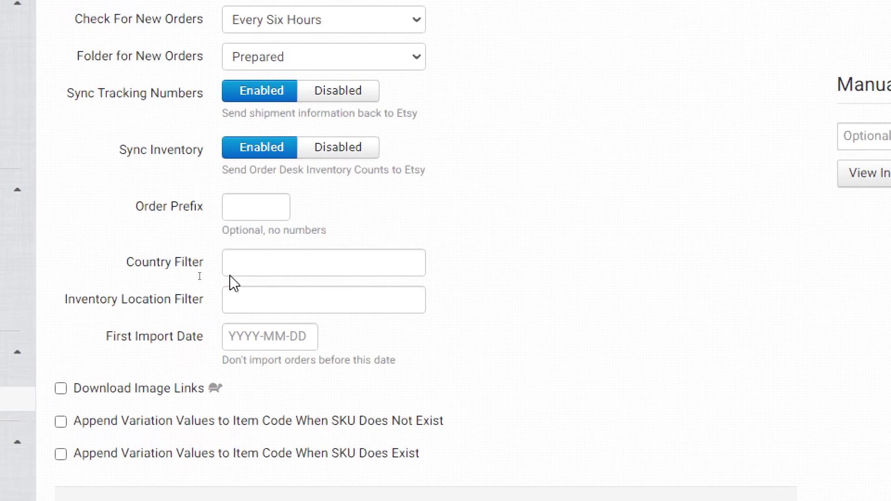
# Step: Clear Morocco from the Country Filter so it stays empty, then save the Etsy settings
pyautogui.click(219, 273)
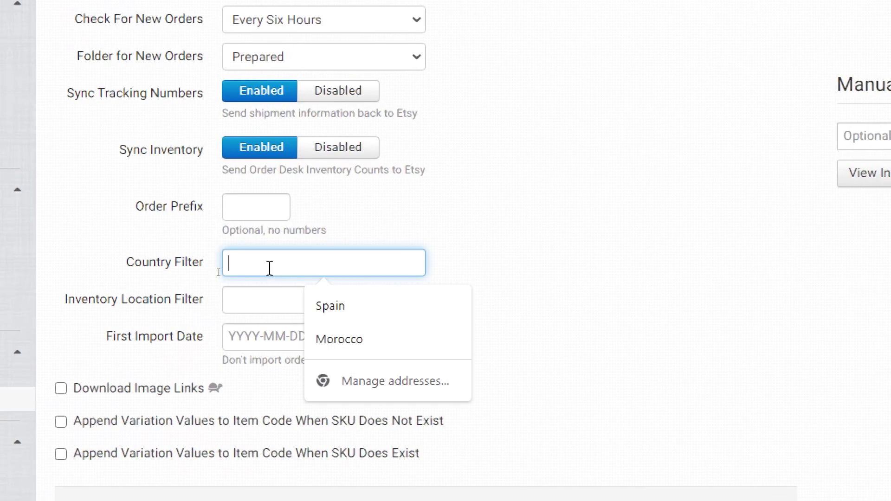
pyautogui.click(342, 337)
pyautogui.click(355, 272)
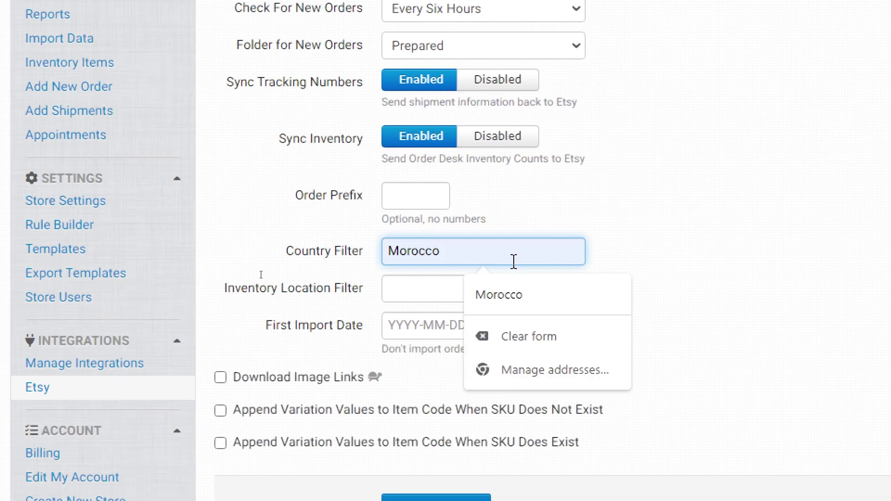
pyautogui.doubleClick(355, 273)
pyautogui.press('BackSpace')
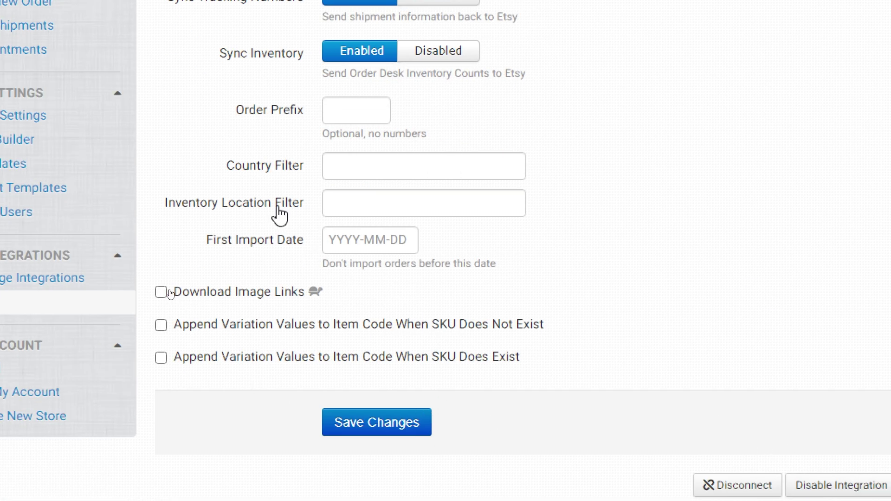
pyautogui.click(381, 424)
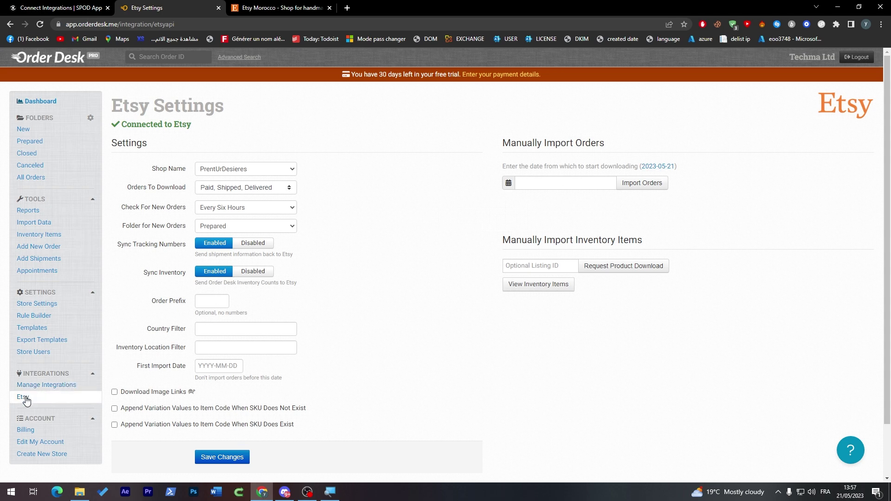
pyautogui.click(20, 103)
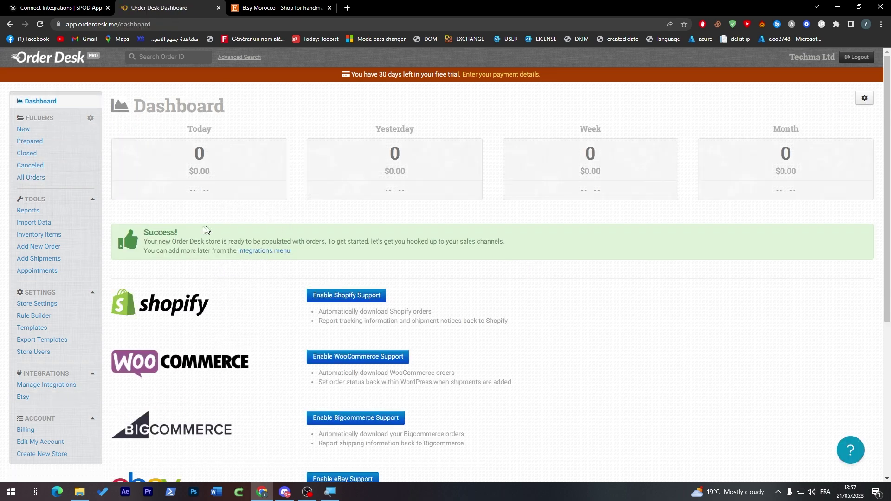
pyautogui.moveTo(171, 242); pyautogui.dragTo(291, 242)
pyautogui.doubleClick(276, 241)
pyautogui.doubleClick(316, 242)
pyautogui.tripleClick(316, 241)
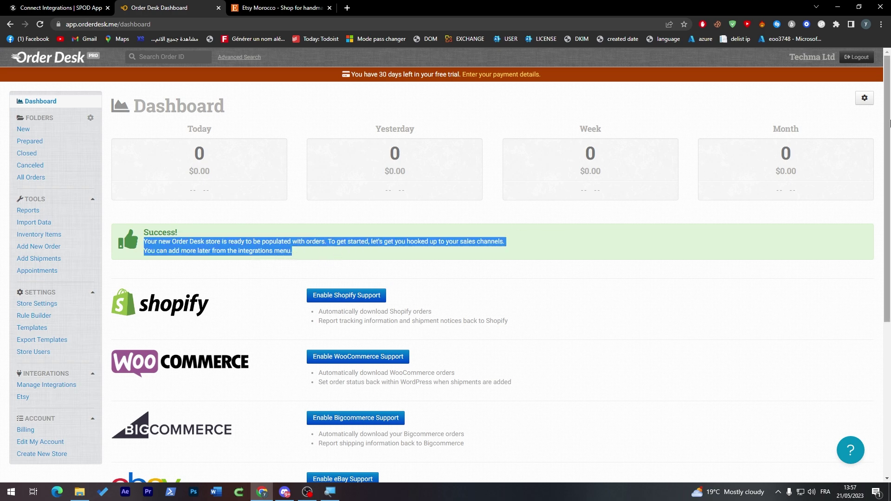
pyautogui.scroll(-5, 838, 316)
pyautogui.scroll(5, 838, 306)
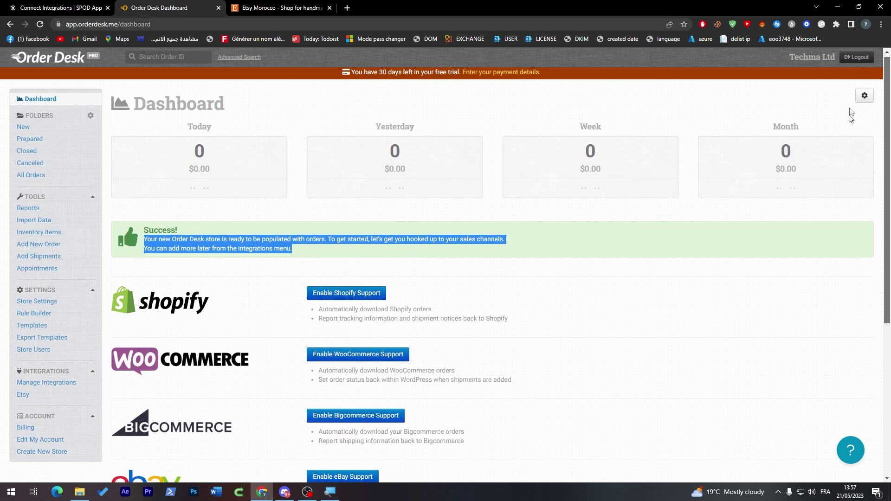
pyautogui.click(25, 397)
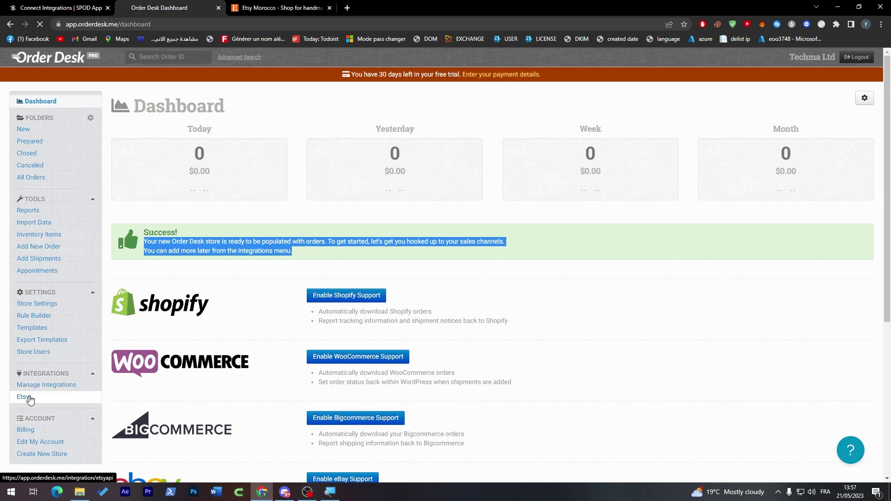
# Step: Return to SPOD's Connect Integrations and open the Order Desk website via Go to Order Desk
pyautogui.click(60, 8)
pyautogui.click(40, 24)
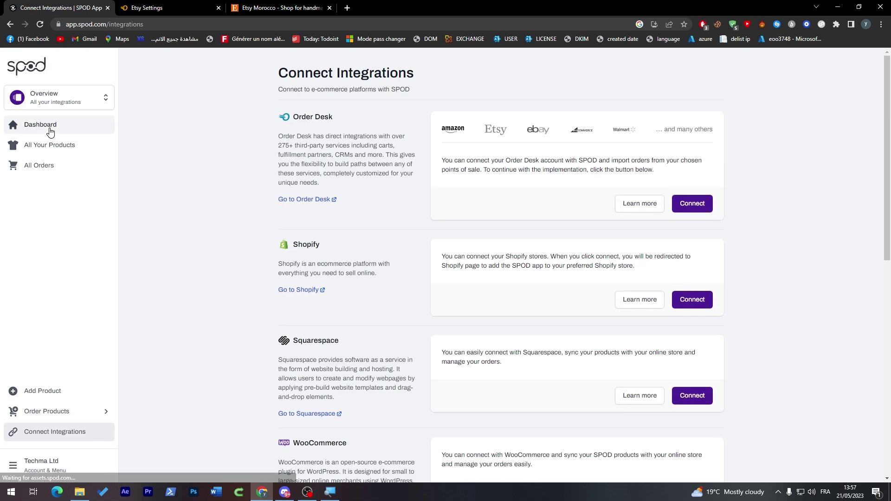
pyautogui.click(49, 132)
pyautogui.click(434, 304)
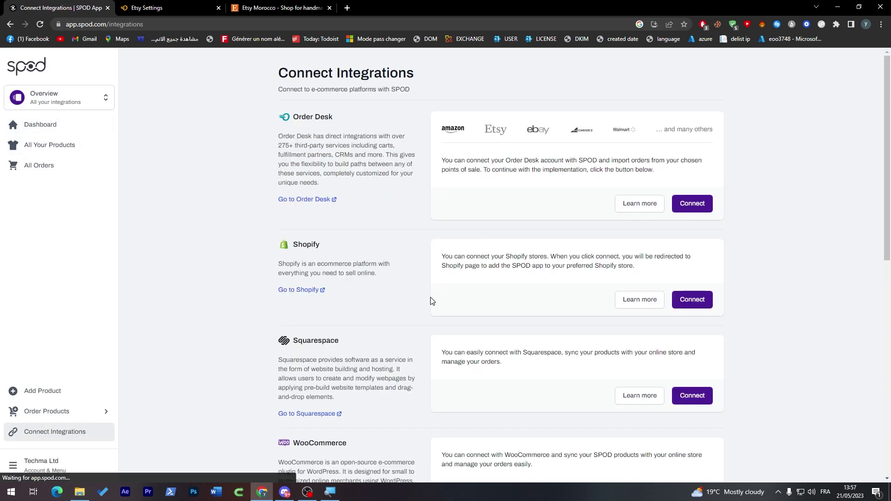
pyautogui.click(688, 202)
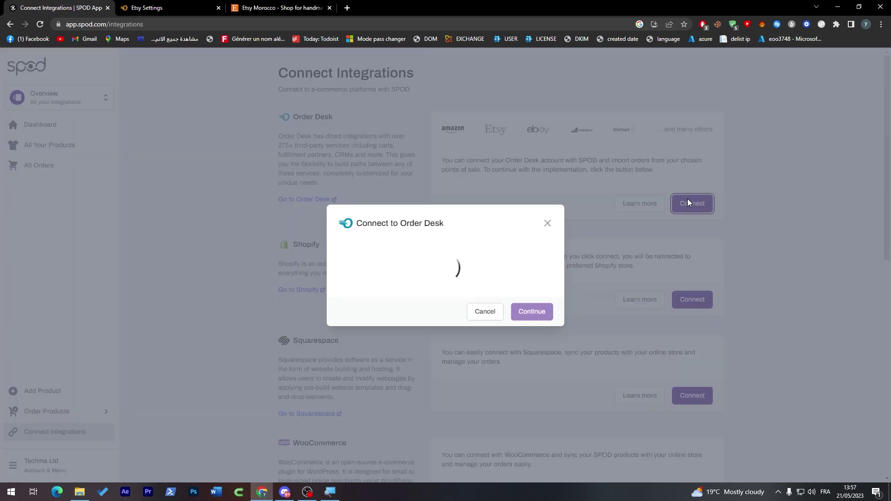
pyautogui.click(547, 160)
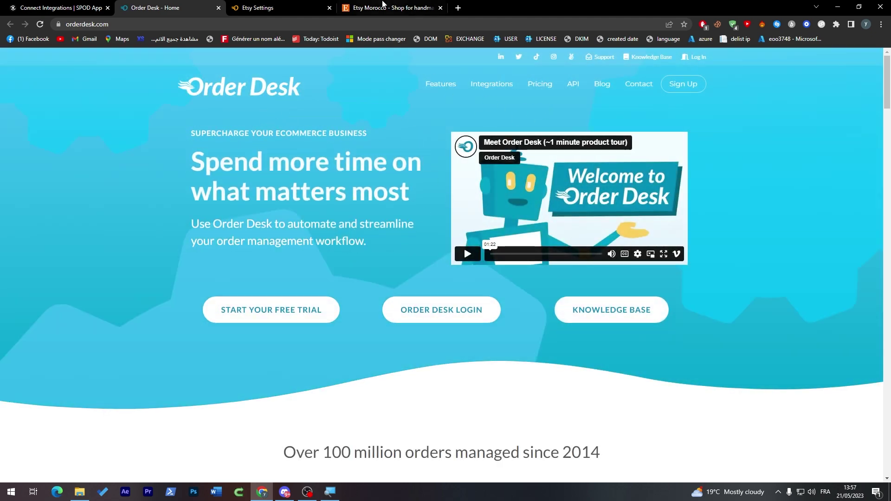
# Step: Switch back to the Order Desk Etsy Settings tab
pyautogui.click(307, 4)
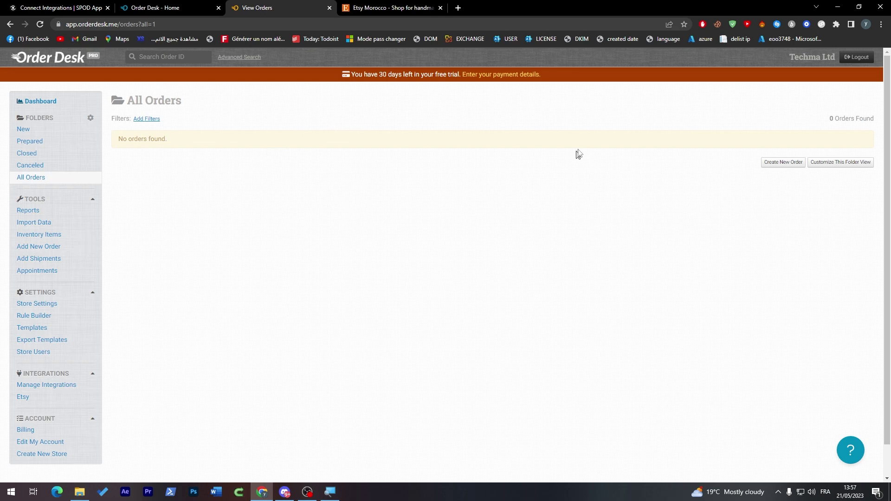
# Step: Close the Order Desk home tab and switch SPOD's Overview dropdown to the loly integration
pyautogui.click(218, 8)
pyautogui.click(77, 7)
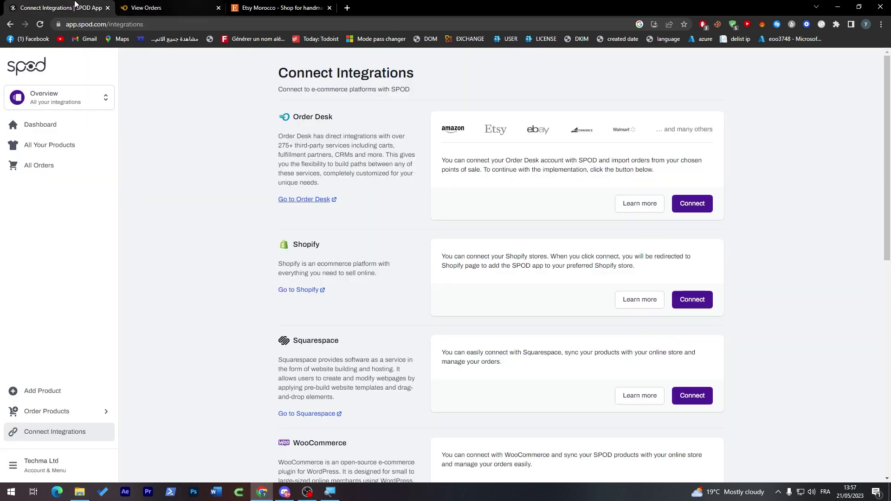
pyautogui.click(250, 7)
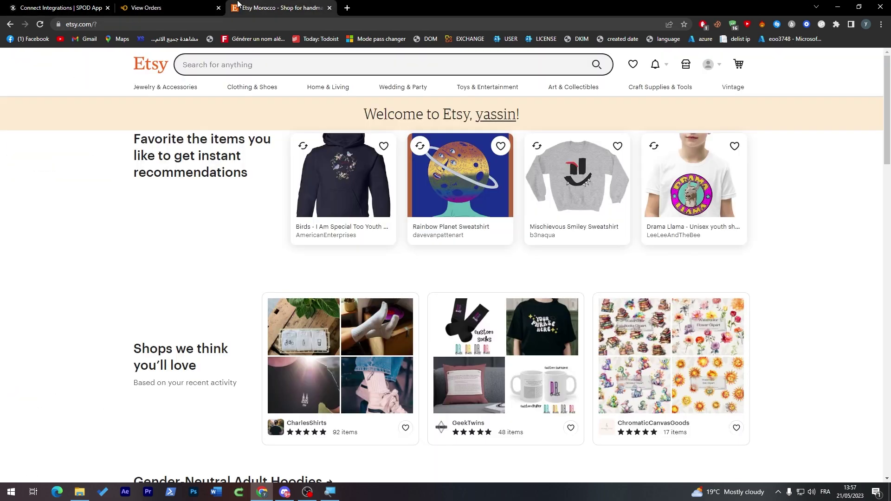
pyautogui.click(60, 8)
pyautogui.click(84, 99)
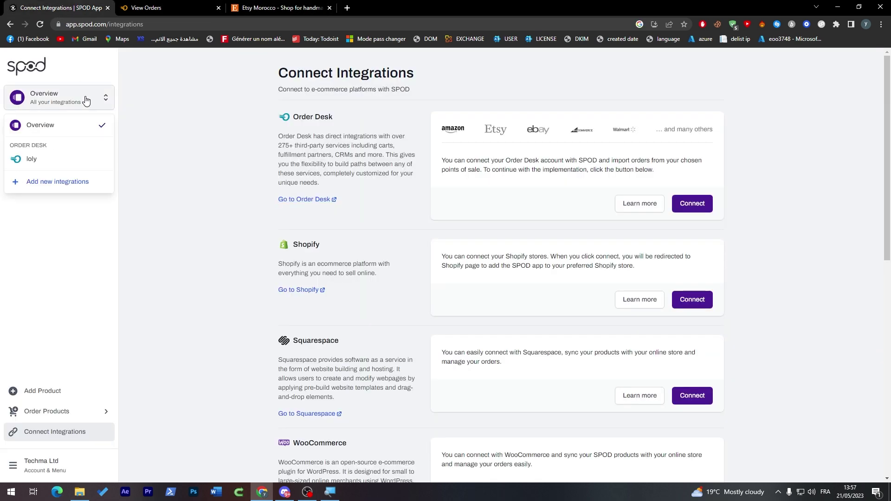
pyautogui.click(150, 161)
pyautogui.click(86, 98)
pyautogui.click(44, 159)
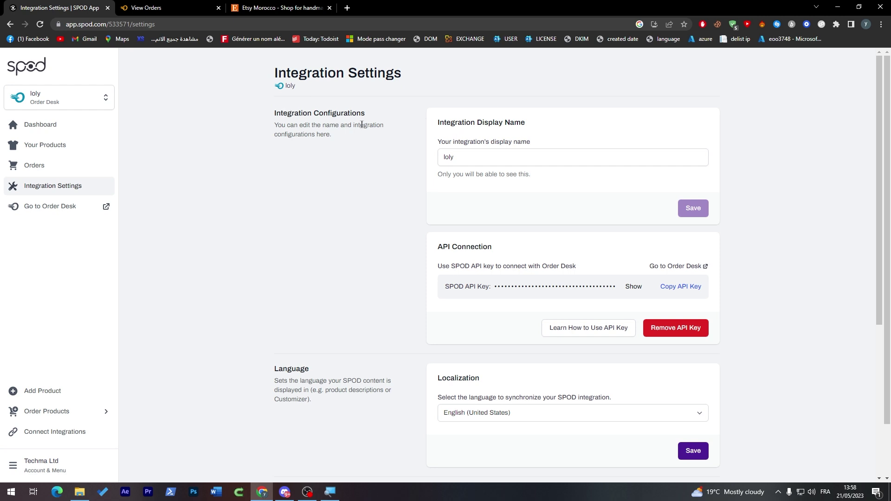
# Step: Review the loly integration's display name, API connection and Language settings
pyautogui.click(454, 158)
pyautogui.scroll(-1, 474, 167)
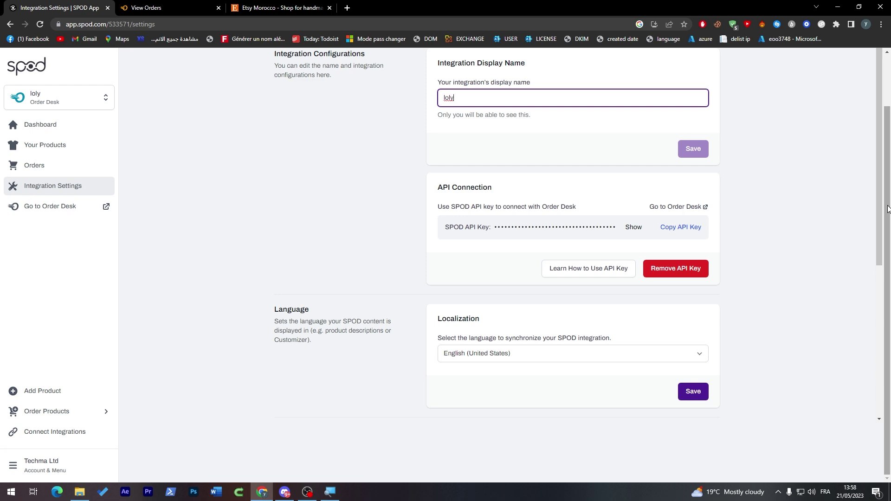
pyautogui.doubleClick(291, 310)
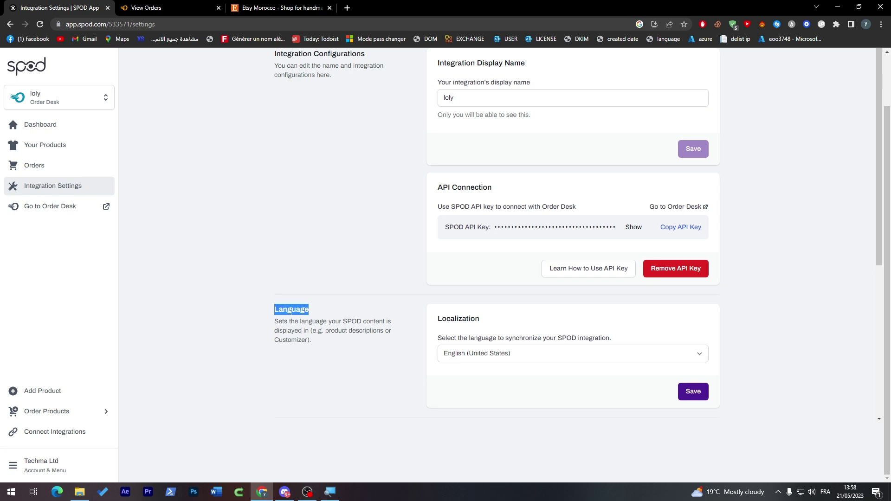
pyautogui.click(551, 407)
# Step: Check the Etsy shop manager, then return to SPOD and start adding a new product
pyautogui.click(291, 7)
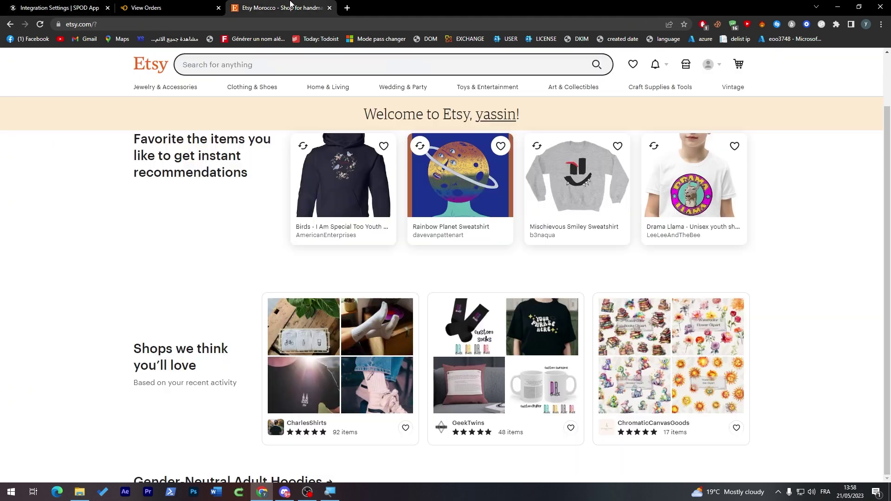
pyautogui.click(684, 66)
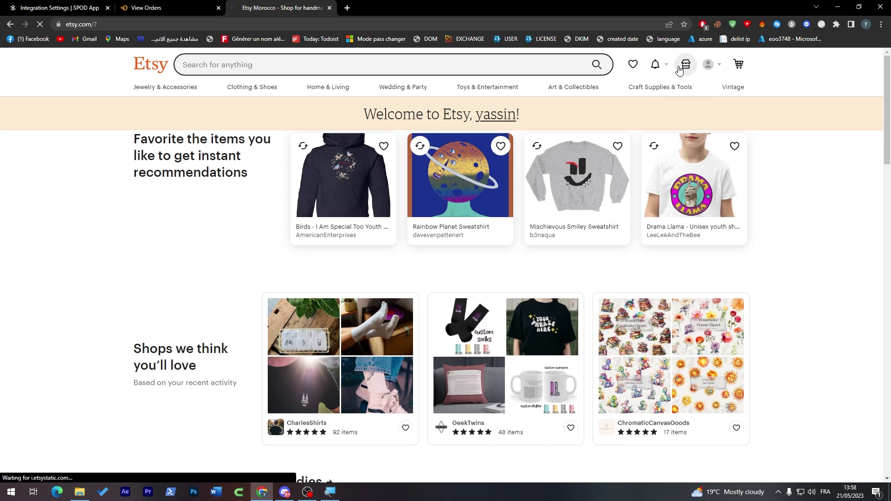
pyautogui.click(58, 7)
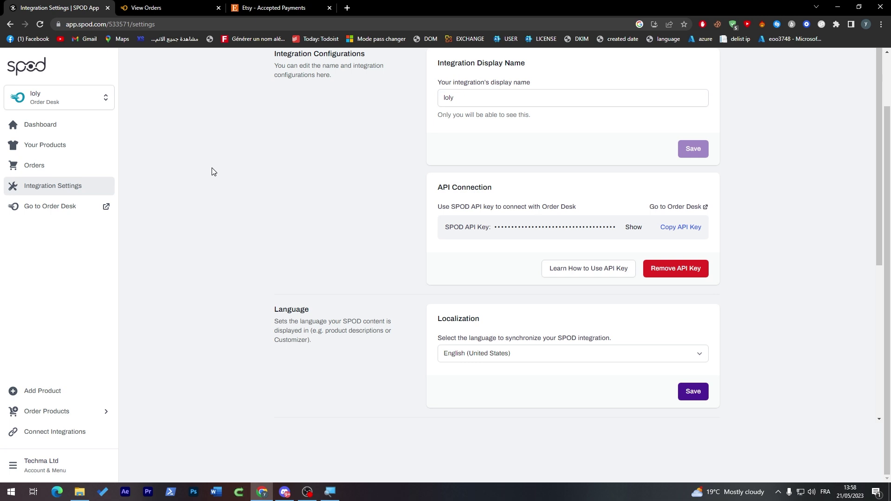
pyautogui.click(41, 390)
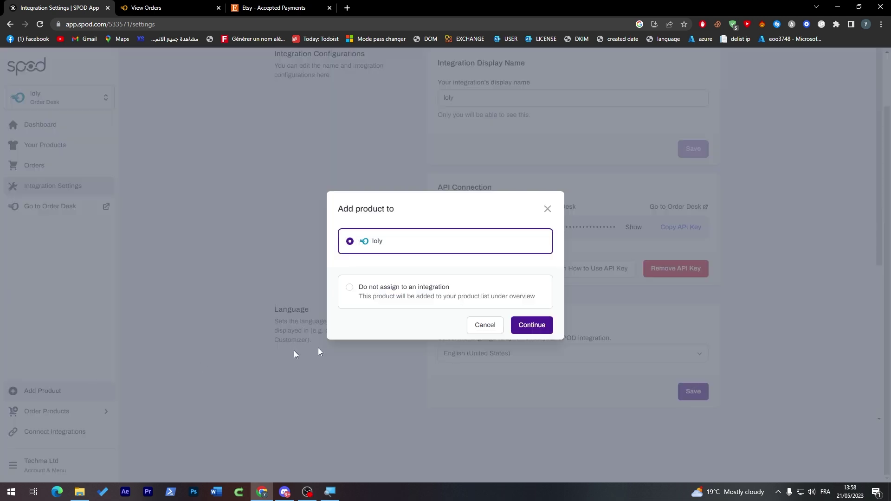
# Step: Continue with the product assigned to loly, then go back and restart adding a product
pyautogui.click(534, 331)
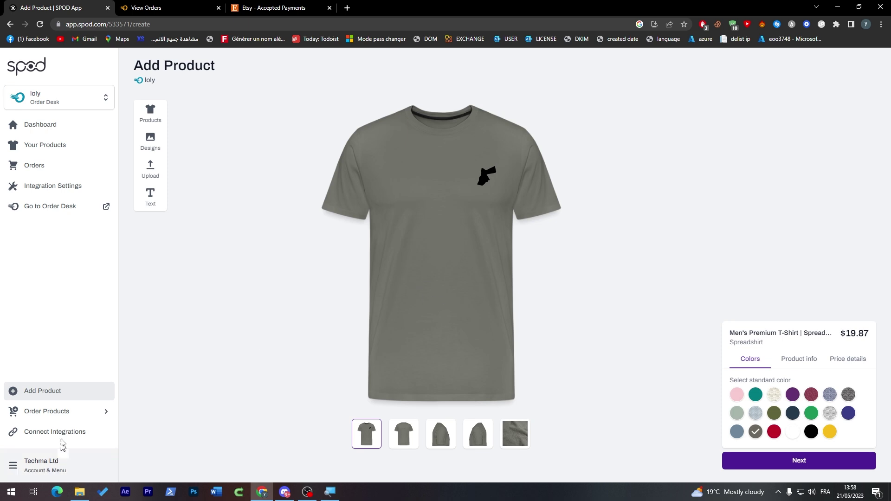
pyautogui.click(10, 24)
pyautogui.click(46, 388)
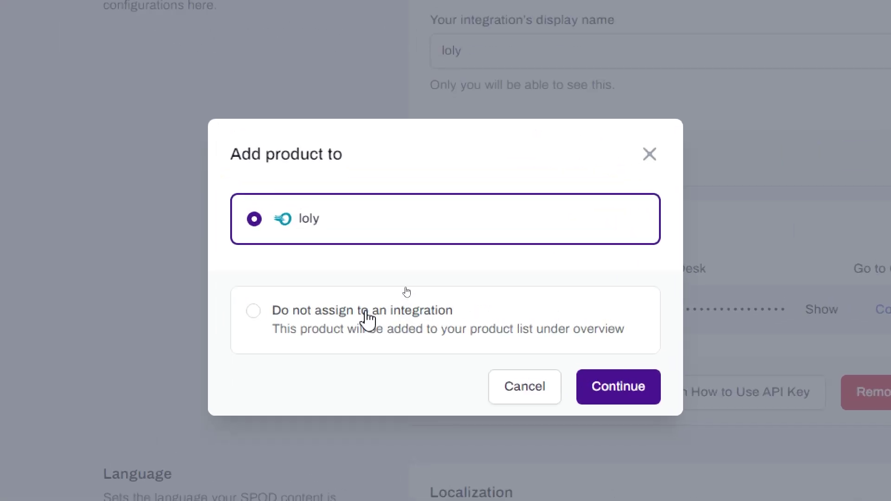
# Step: Finish the Men's Premium T-Shirt through Product Details, Pricing and Complete, retail price 19.87 USD
pyautogui.click(267, 310)
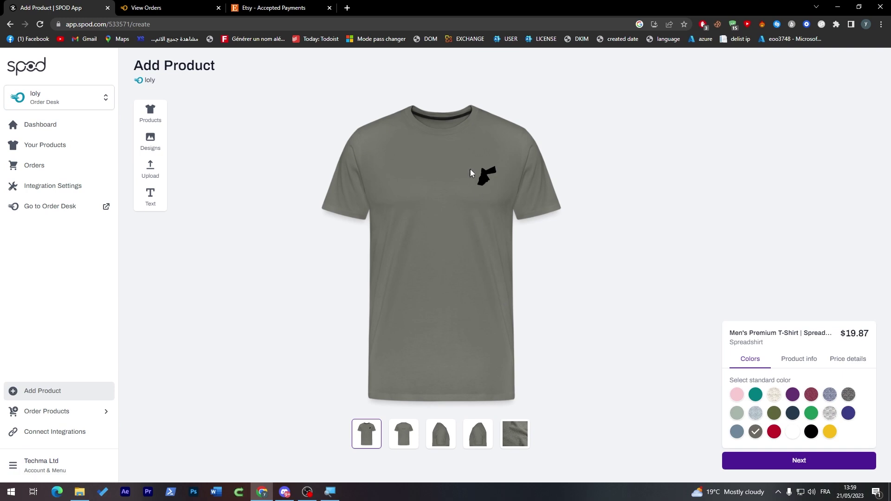
pyautogui.click(786, 459)
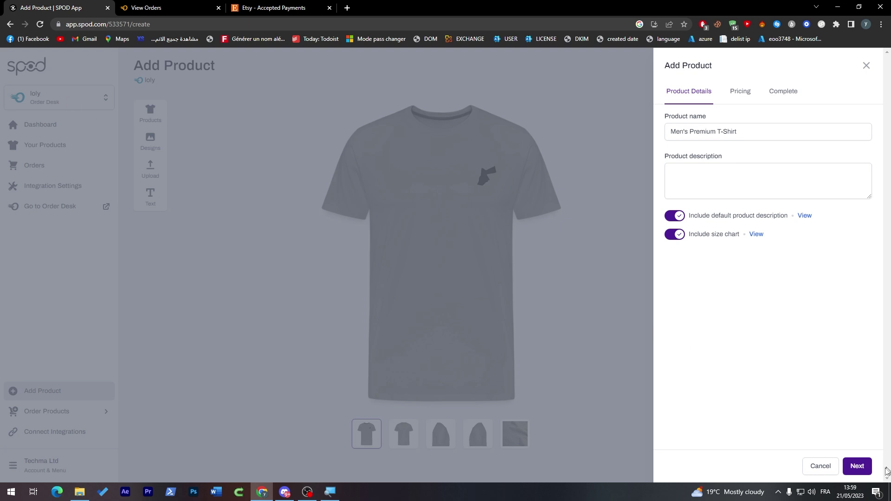
pyautogui.click(858, 467)
pyautogui.click(858, 467)
pyautogui.click(859, 468)
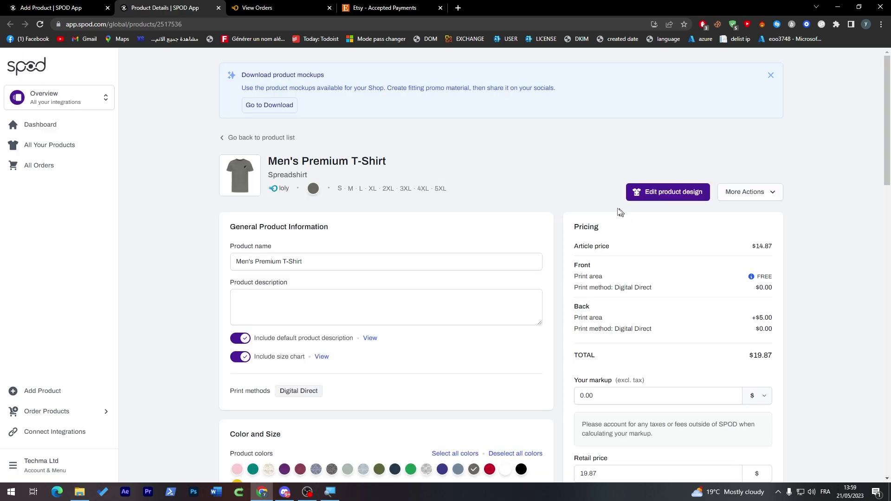
# Step: Scroll the T-shirt's product page and open its Product and Design Previews
pyautogui.scroll(-7, 887, 186)
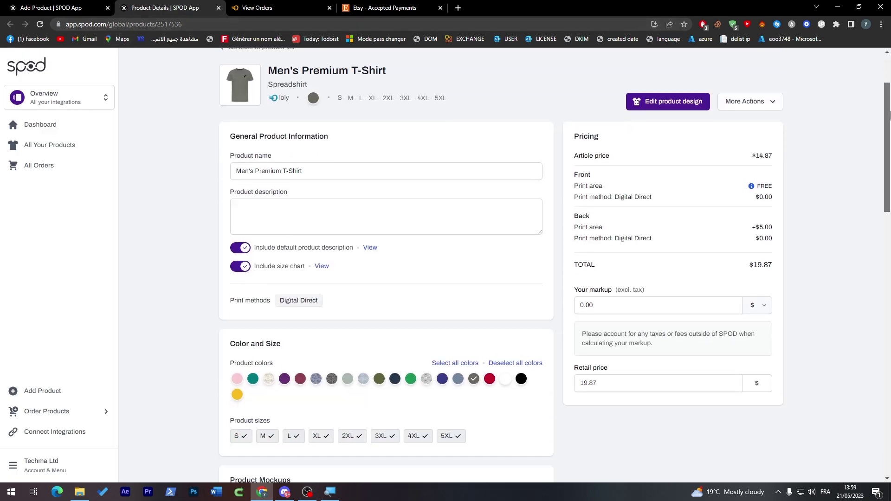
pyautogui.moveTo(886, 186); pyautogui.dragTo(889, 389)
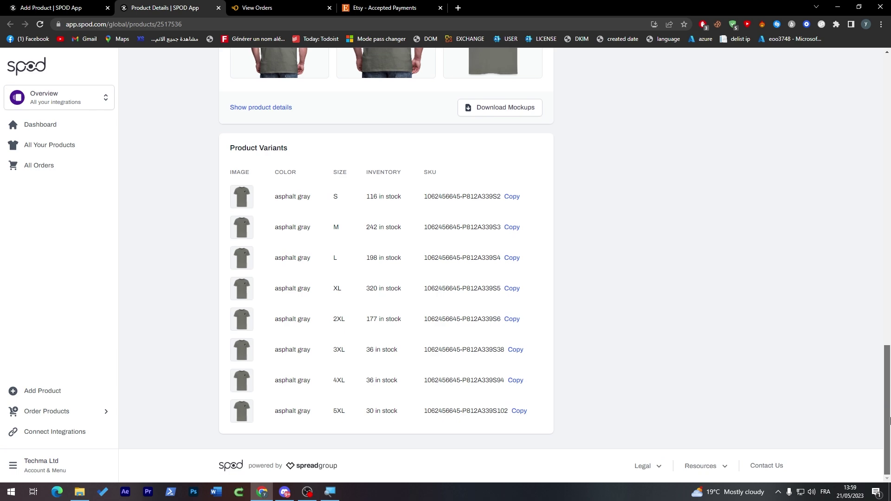
pyautogui.moveTo(889, 421); pyautogui.dragTo(859, 77)
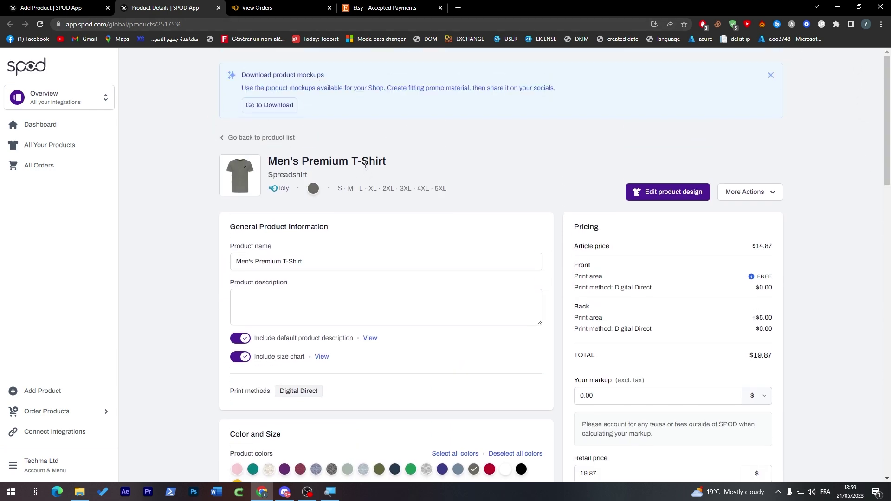
pyautogui.click(243, 175)
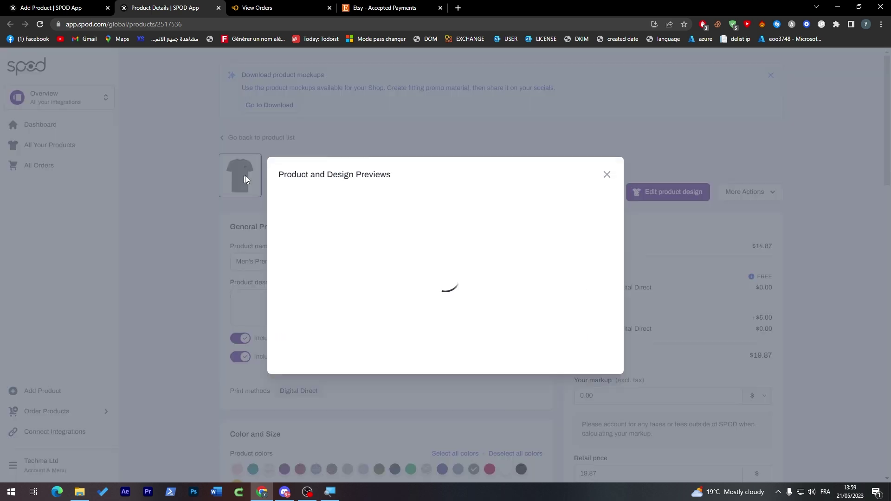
# Step: Return to Etsy's 'How you'll get paid' setup page after a last look at the preview
pyautogui.click(377, 4)
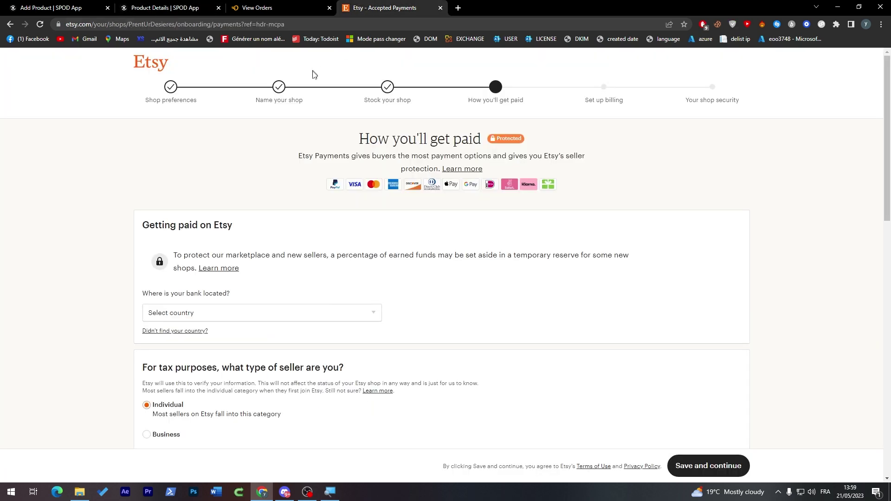
pyautogui.click(204, 8)
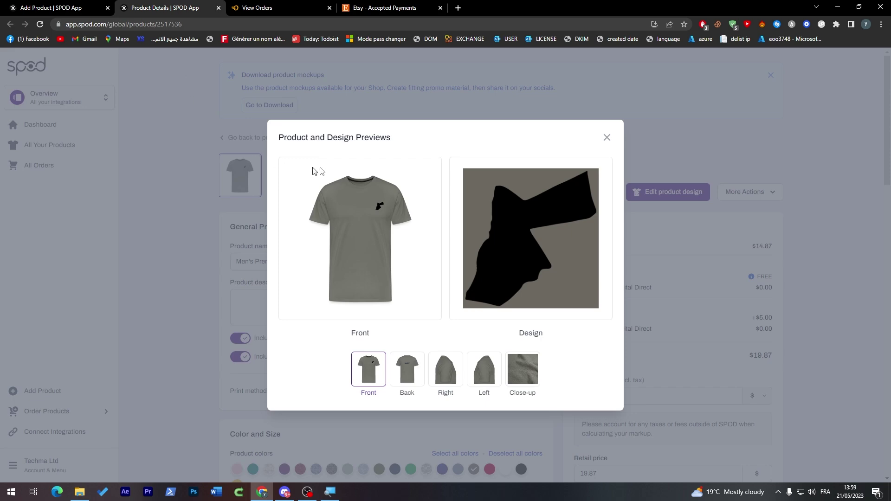
pyautogui.click(381, 7)
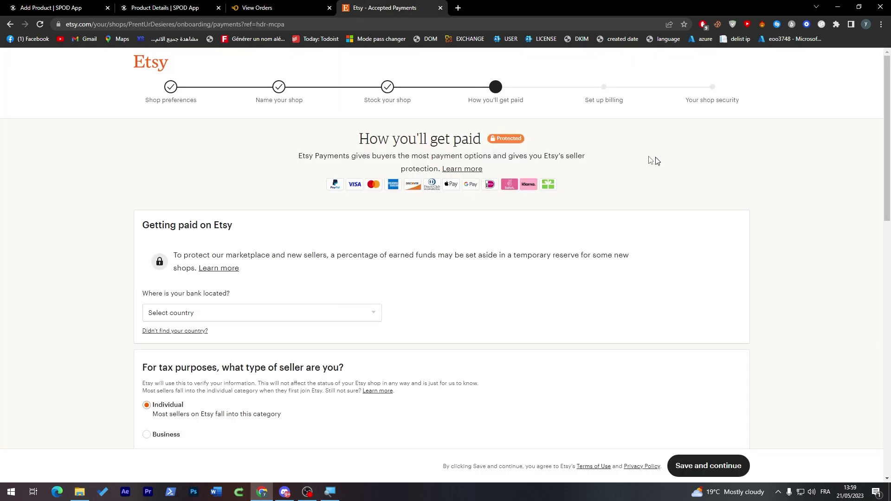
# Step: Scroll through the Etsy payment setup form
pyautogui.scroll(-12, 655, 161)
pyautogui.scroll(7, 866, 235)
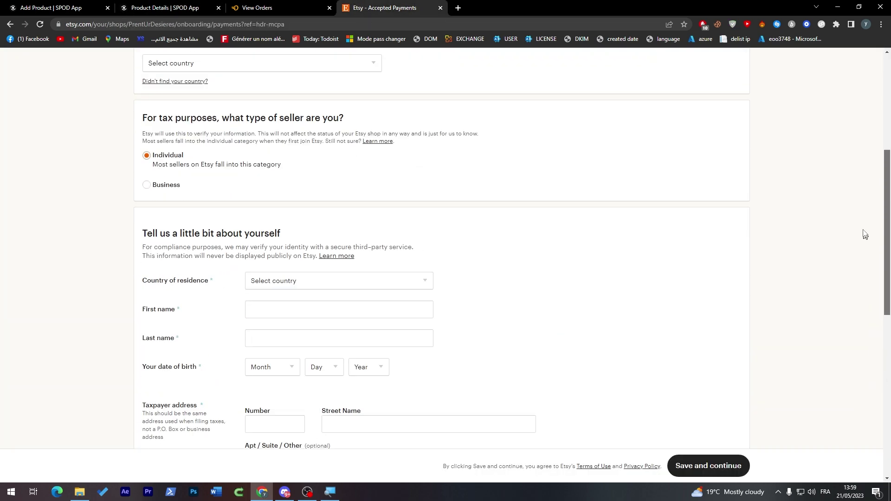
pyautogui.scroll(5, 865, 234)
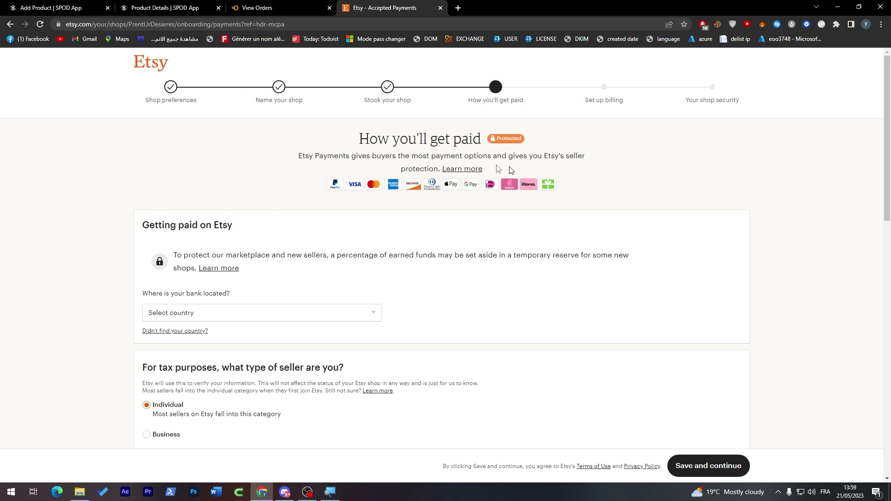
# Step: Flip between the Order Desk orders list, SPOD product preview and Etsy payments tabs
pyautogui.click(260, 7)
pyautogui.click(163, 6)
pyautogui.click(277, 5)
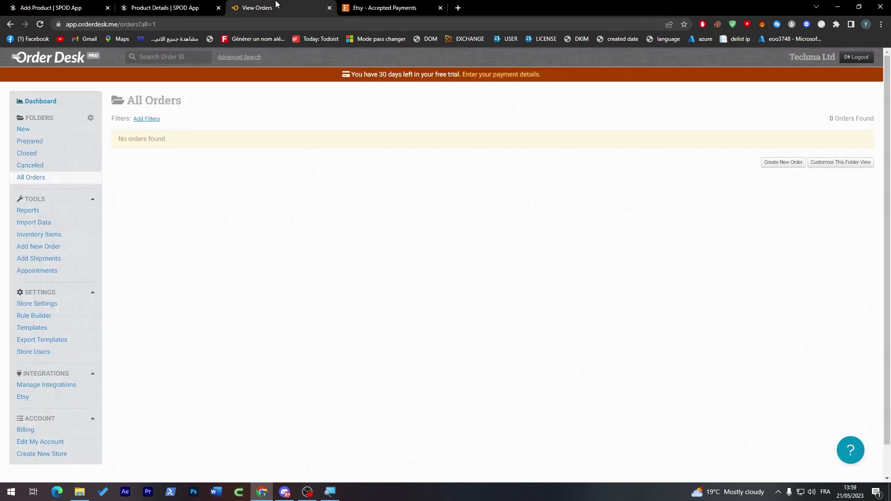
pyautogui.click(142, 4)
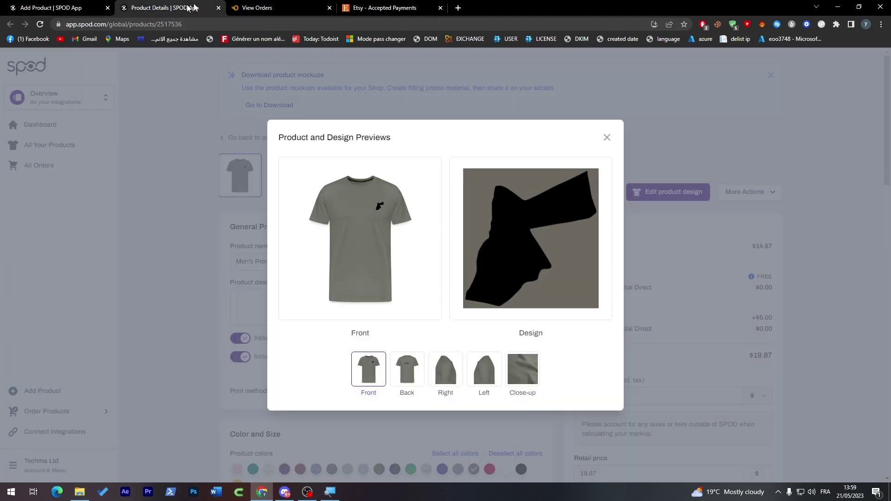
pyautogui.click(279, 8)
pyautogui.click(372, 6)
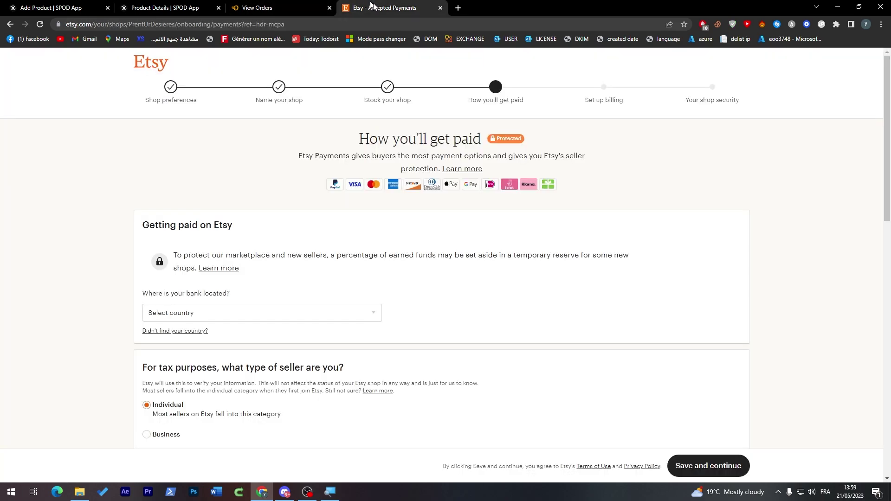
# Step: View Order Desk's payment details form from the trial banner, go back, then open Billing settings
pyautogui.click(261, 8)
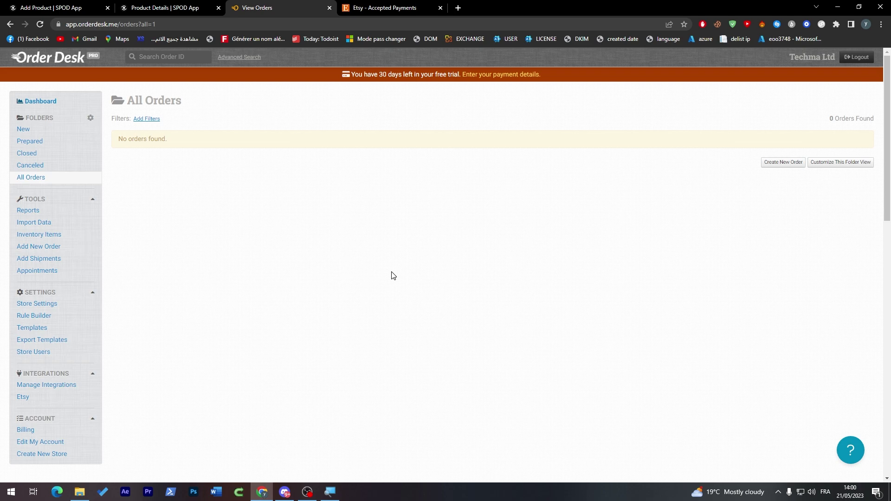
pyautogui.click(500, 75)
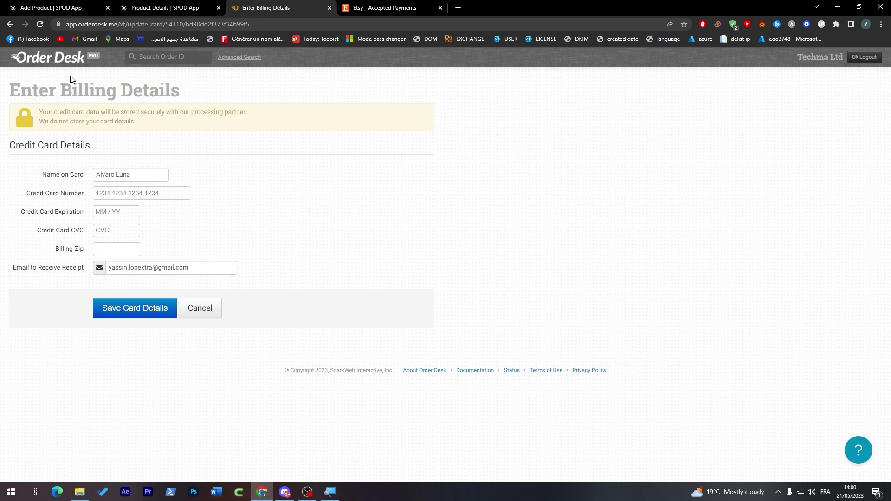
pyautogui.click(9, 24)
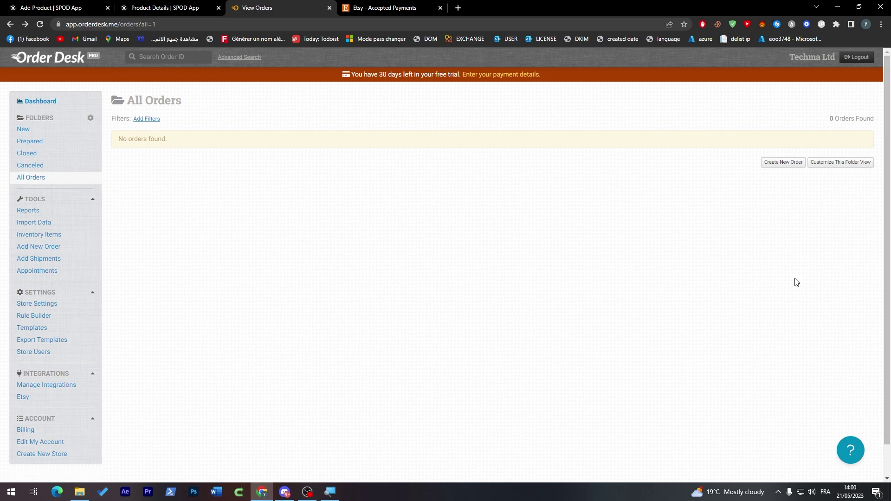
pyautogui.scroll(-1, 884, 332)
pyautogui.click(21, 396)
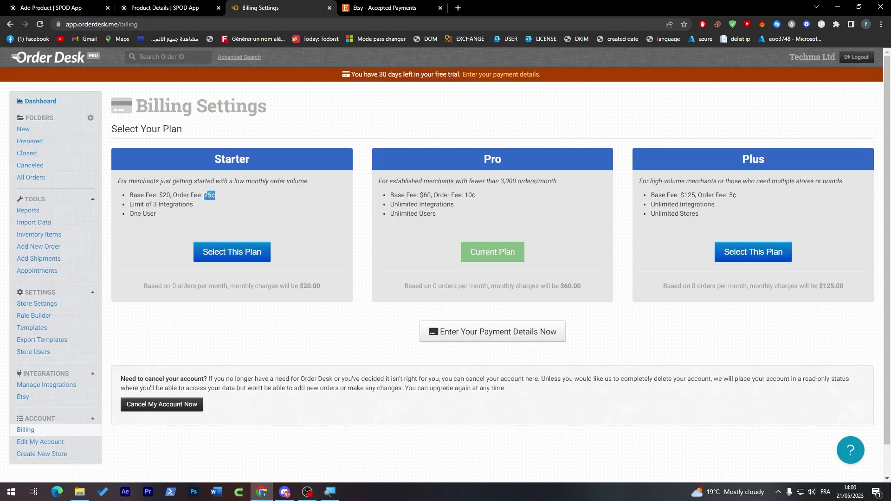
pyautogui.moveTo(215, 195); pyautogui.dragTo(149, 195)
pyautogui.click(149, 196)
pyautogui.doubleClick(509, 186)
pyautogui.click(508, 185)
pyautogui.tripleClick(146, 196)
pyautogui.click(158, 195)
pyautogui.moveTo(158, 196); pyautogui.dragTo(165, 196)
pyautogui.click(162, 196)
pyautogui.doubleClick(181, 196)
pyautogui.click(180, 196)
pyautogui.tripleClick(181, 196)
pyautogui.click(180, 195)
pyautogui.doubleClick(441, 195)
pyautogui.tripleClick(441, 196)
pyautogui.click(441, 196)
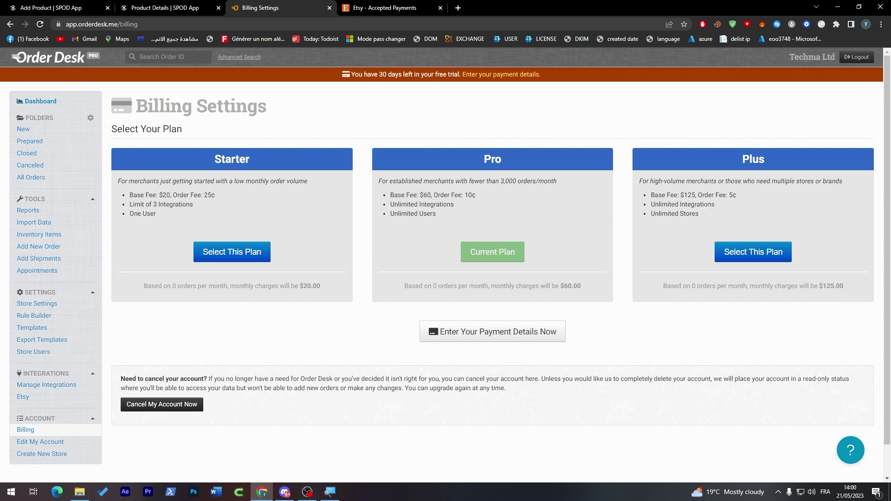
pyautogui.tripleClick(695, 200)
pyautogui.click(695, 200)
pyautogui.tripleClick(207, 195)
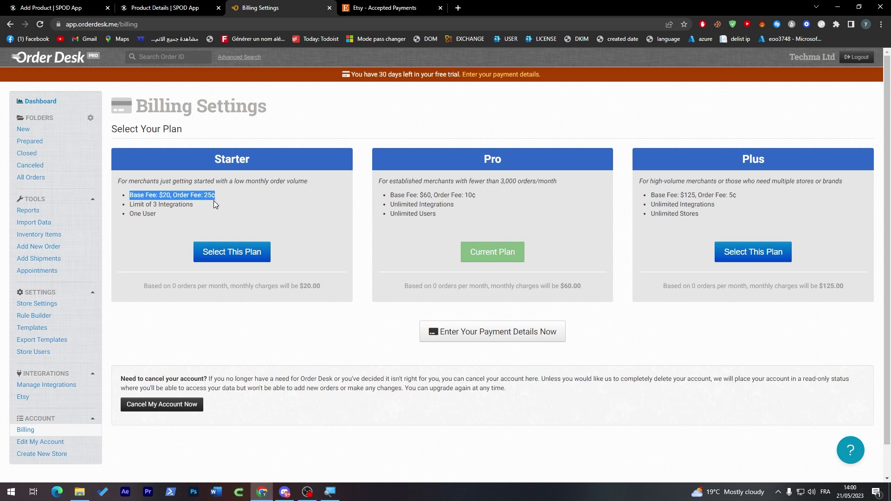
pyautogui.click(213, 200)
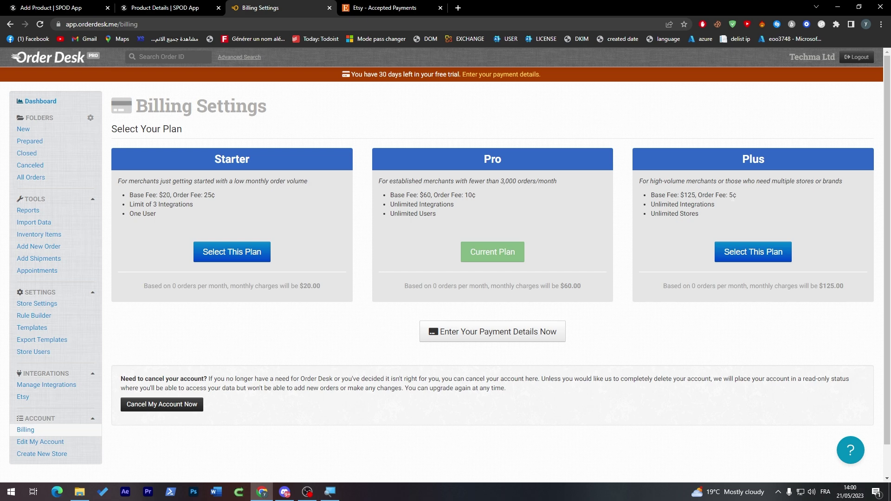
pyautogui.tripleClick(733, 197)
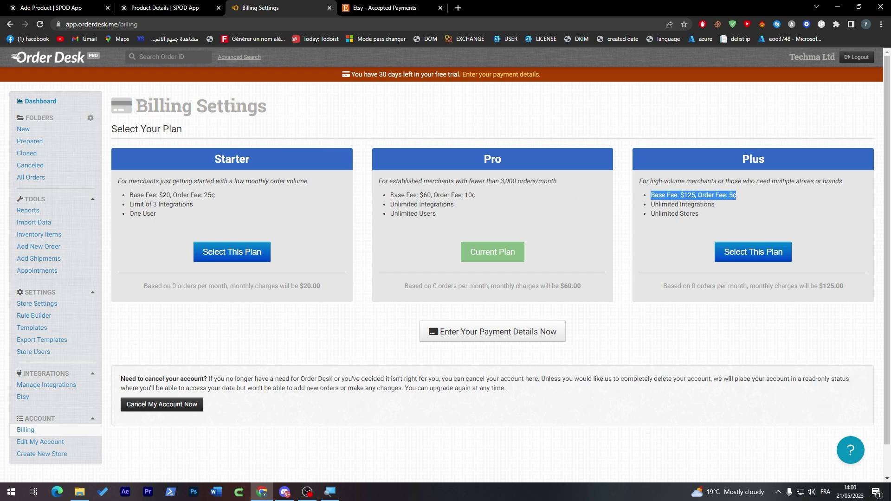
pyautogui.tripleClick(432, 195)
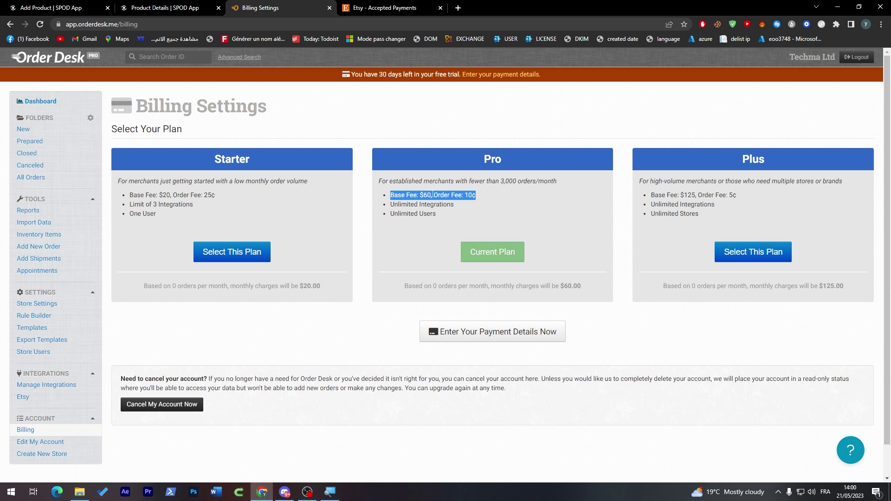
pyautogui.click(433, 195)
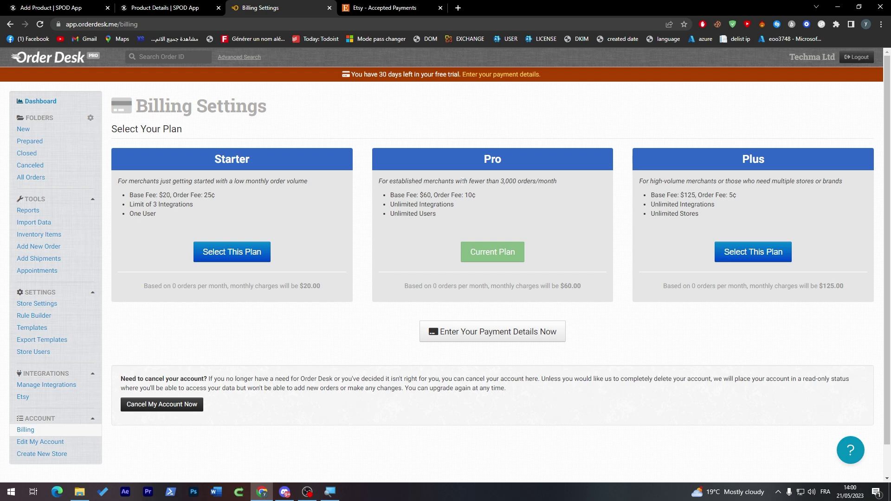
pyautogui.tripleClick(462, 181)
pyautogui.tripleClick(431, 215)
pyautogui.click(491, 164)
pyautogui.doubleClick(690, 195)
pyautogui.click(685, 196)
pyautogui.tripleClick(716, 195)
pyautogui.click(739, 202)
pyautogui.moveTo(718, 195); pyautogui.dragTo(651, 195)
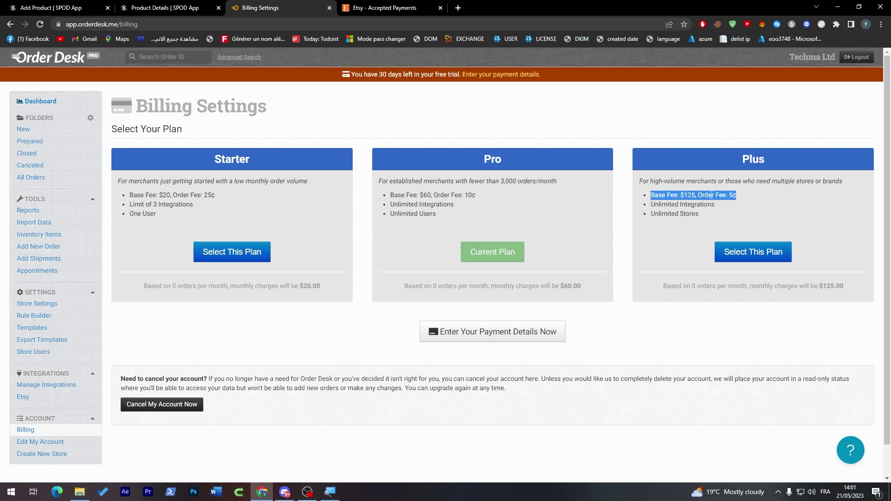
pyautogui.doubleClick(706, 195)
pyautogui.tripleClick(690, 195)
pyautogui.moveTo(726, 195); pyautogui.dragTo(730, 195)
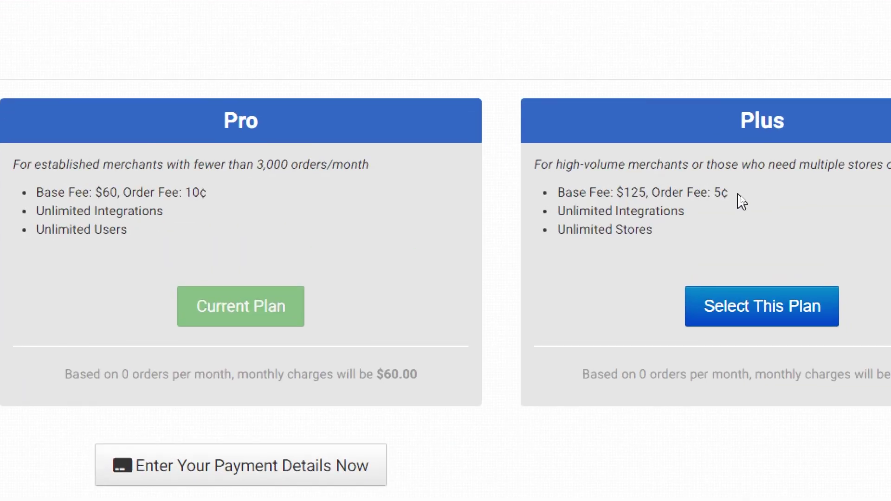
pyautogui.moveTo(730, 195); pyautogui.dragTo(715, 195)
pyautogui.click(677, 194)
pyautogui.moveTo(631, 194)
pyautogui.mouseDown()
pyautogui.moveTo(648, 193)
pyautogui.moveTo(624, 193)
pyautogui.mouseUp()
pyautogui.click(624, 194)
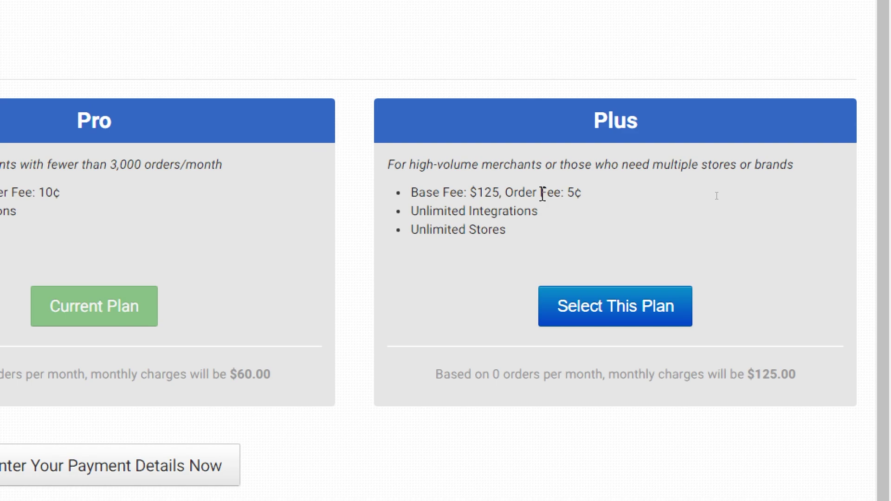
pyautogui.doubleClick(542, 194)
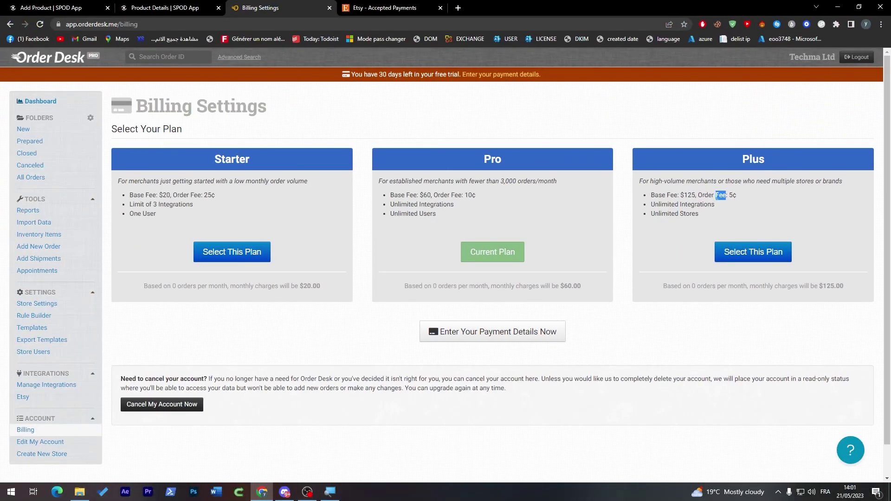
pyautogui.click(320, 343)
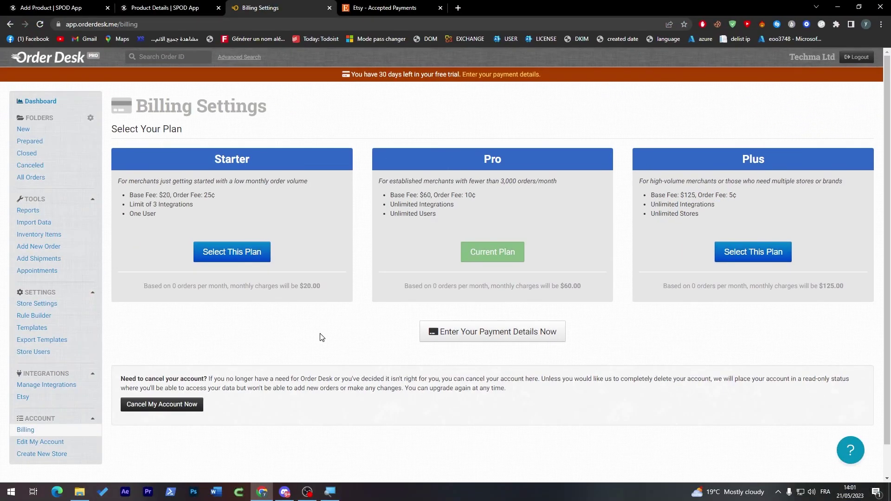